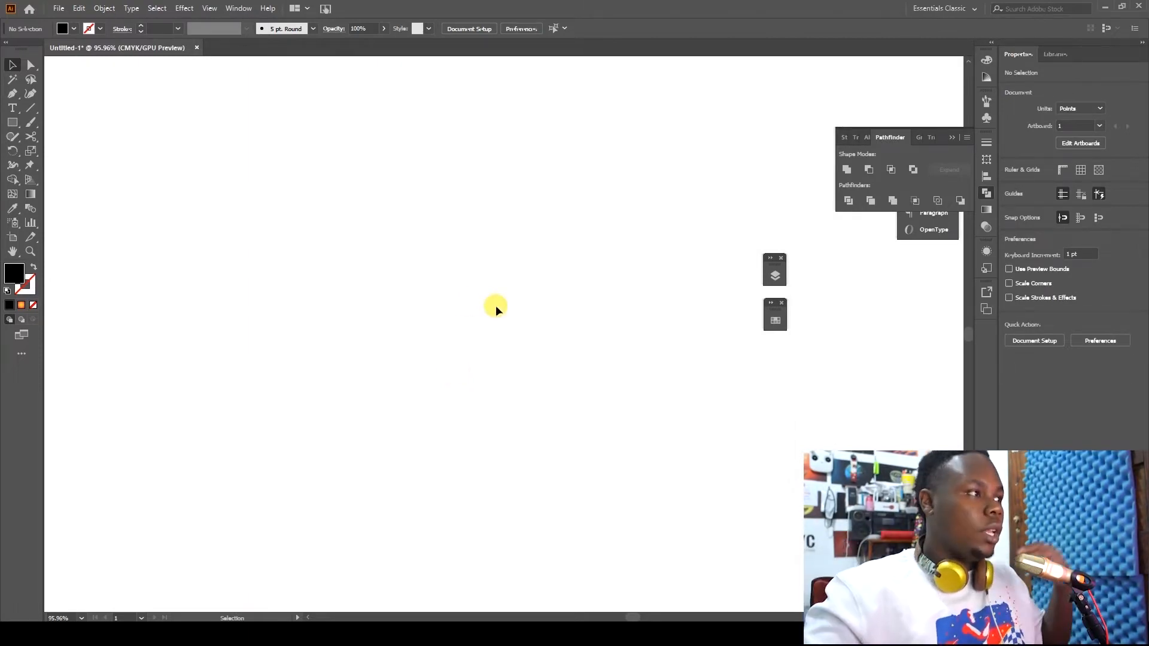
# Step: Draw a black-filled square about 164 pt wide on the empty canvas
pyautogui.click(13, 166)
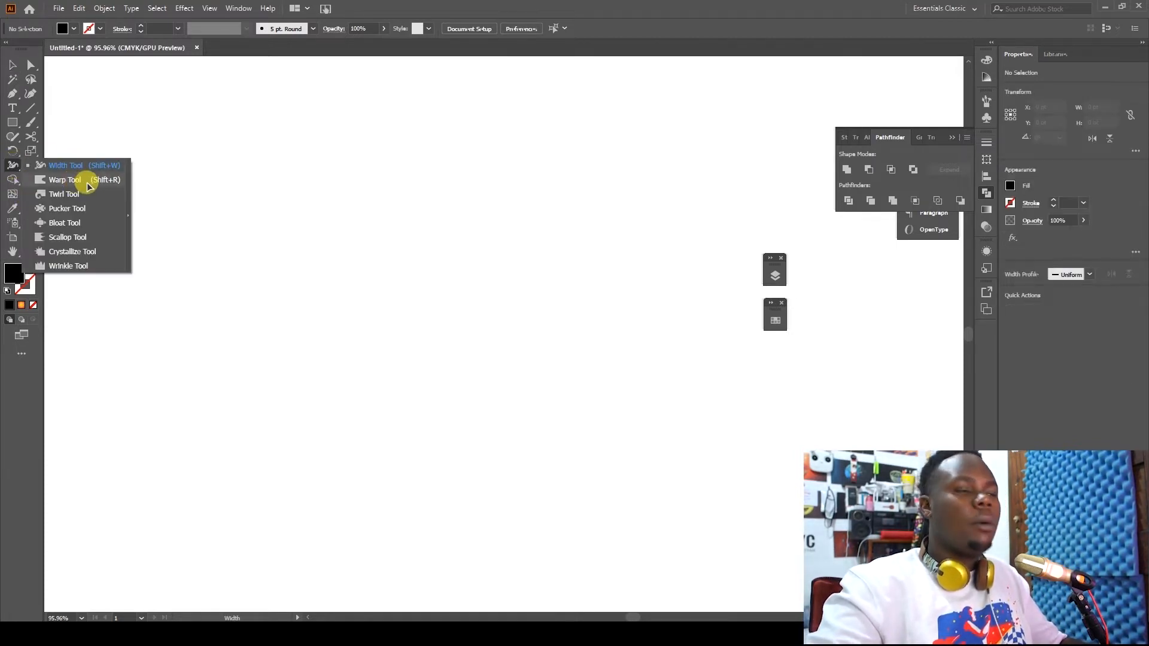
pyautogui.click(14, 123)
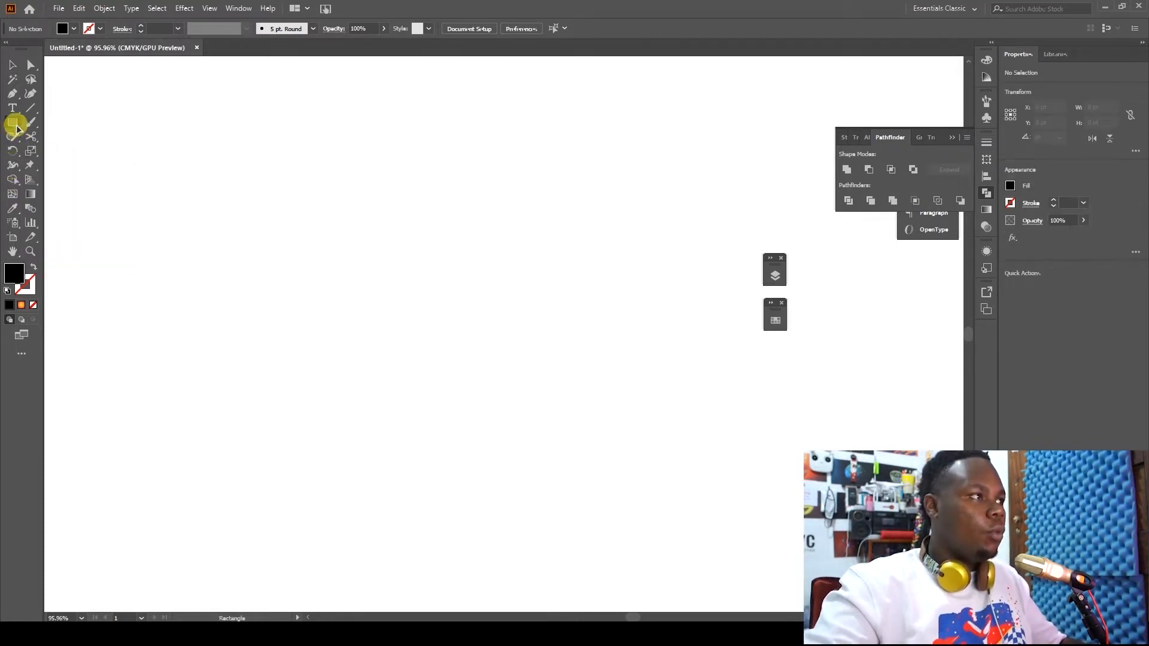
pyautogui.moveTo(249, 188); pyautogui.dragTo(466, 405)
pyautogui.press('v')
# Step: Distort the square into an irregular shape with the Warp tool, pushing its lower and side edges inward
pyautogui.click(12, 167)
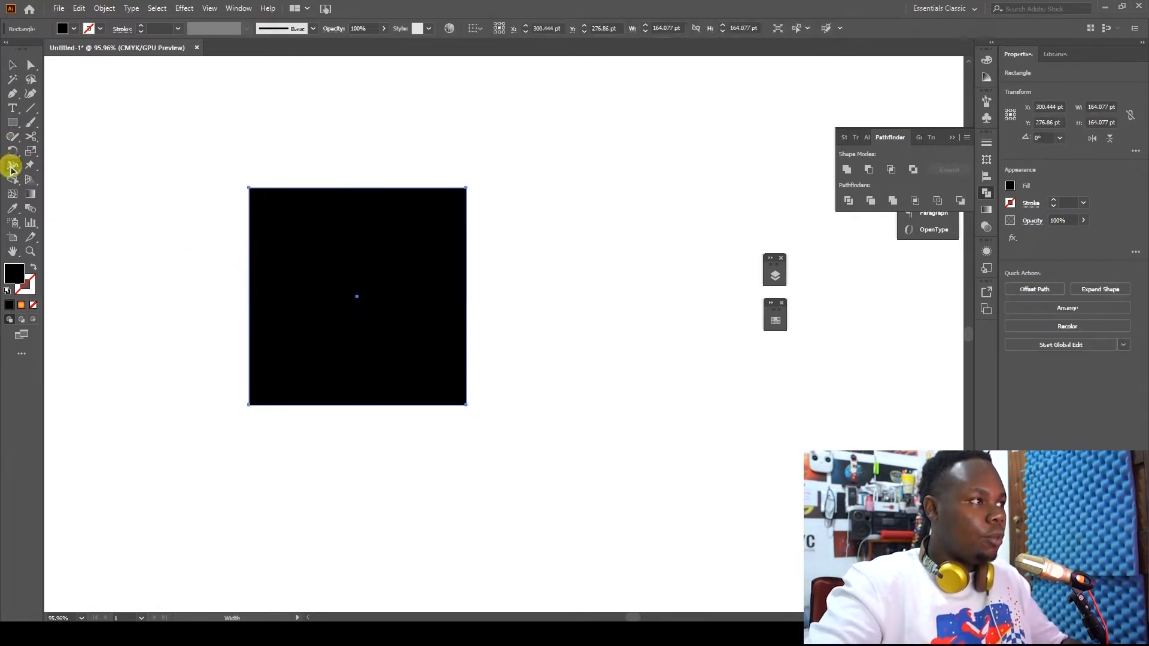
pyautogui.click(42, 184)
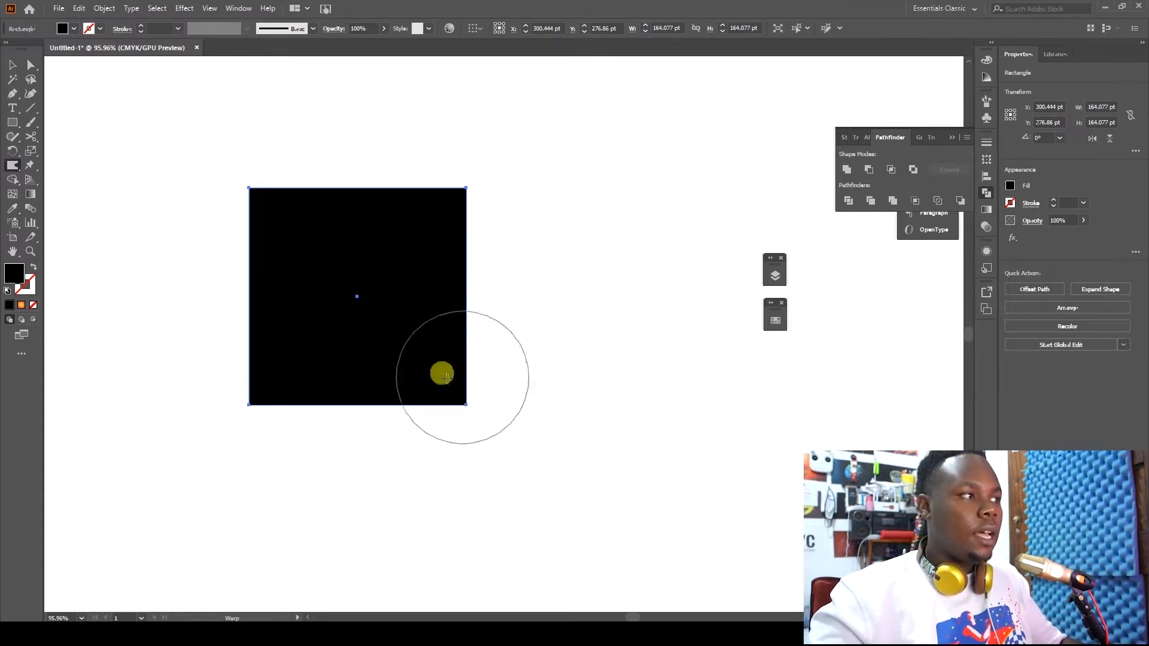
pyautogui.moveTo(449, 401)
pyautogui.mouseDown()
pyautogui.moveTo(456, 206)
pyautogui.moveTo(282, 303)
pyautogui.moveTo(301, 370)
pyautogui.moveTo(226, 282)
pyautogui.moveTo(259, 300)
pyautogui.mouseUp()
pyautogui.moveTo(415, 367)
pyautogui.mouseDown()
pyautogui.moveTo(436, 381)
pyautogui.moveTo(379, 306)
pyautogui.moveTo(349, 385)
pyautogui.moveTo(310, 309)
pyautogui.moveTo(380, 365)
pyautogui.moveTo(418, 299)
pyautogui.mouseUp()
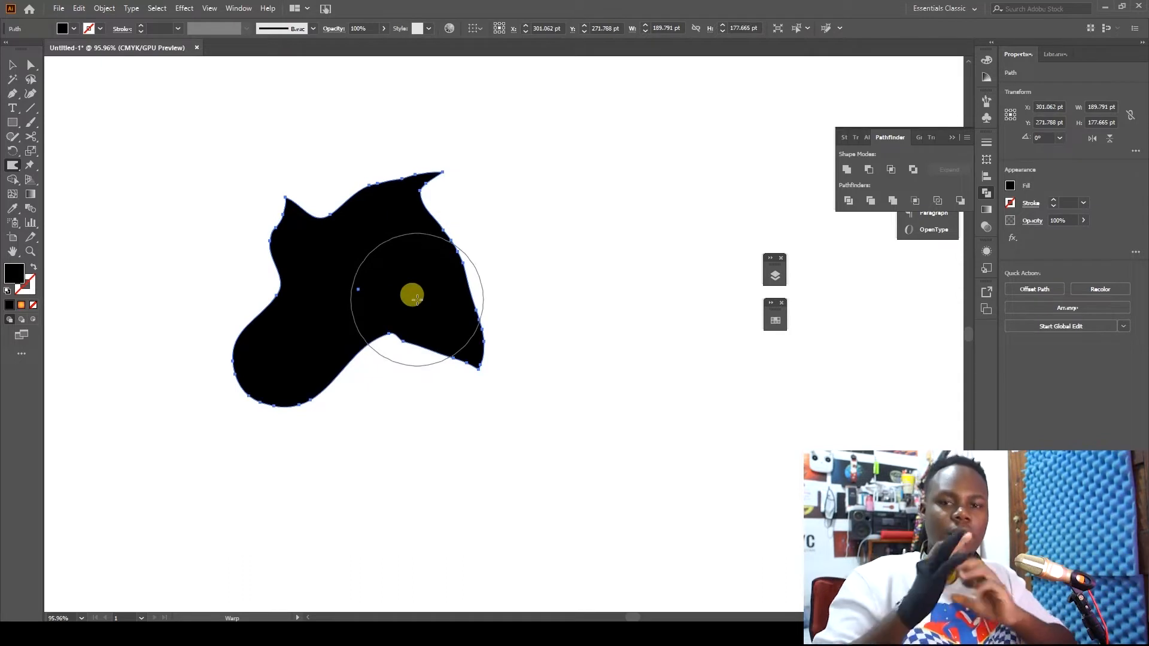
pyautogui.moveTo(417, 297)
pyautogui.mouseDown()
pyautogui.moveTo(433, 229)
pyautogui.moveTo(396, 276)
pyautogui.moveTo(424, 355)
pyautogui.moveTo(447, 348)
pyautogui.moveTo(303, 311)
pyautogui.moveTo(320, 276)
pyautogui.moveTo(291, 319)
pyautogui.moveTo(323, 340)
pyautogui.moveTo(308, 346)
pyautogui.moveTo(333, 292)
pyautogui.moveTo(306, 382)
pyautogui.moveTo(285, 339)
pyautogui.moveTo(350, 302)
pyautogui.moveTo(304, 361)
pyautogui.moveTo(314, 301)
pyautogui.moveTo(362, 330)
pyautogui.mouseUp()
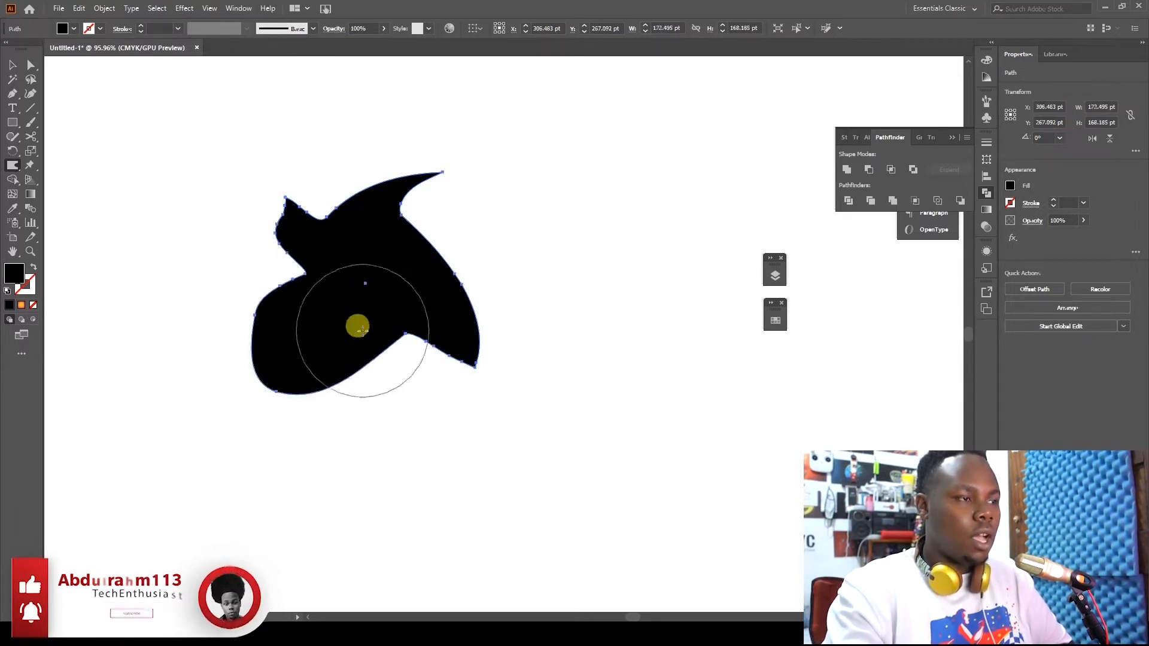
# Step: Swirl the shape's edges with the Twirl tool and pinch its upper and right parts with the Pucker tool
pyautogui.click(12, 167)
pyautogui.moveTo(12, 169); pyautogui.dragTo(51, 195)
pyautogui.moveTo(378, 174)
pyautogui.mouseDown()
pyautogui.moveTo(357, 216)
pyautogui.moveTo(324, 189)
pyautogui.moveTo(348, 201)
pyautogui.moveTo(321, 251)
pyautogui.moveTo(430, 255)
pyautogui.moveTo(370, 323)
pyautogui.moveTo(473, 261)
pyautogui.mouseUp()
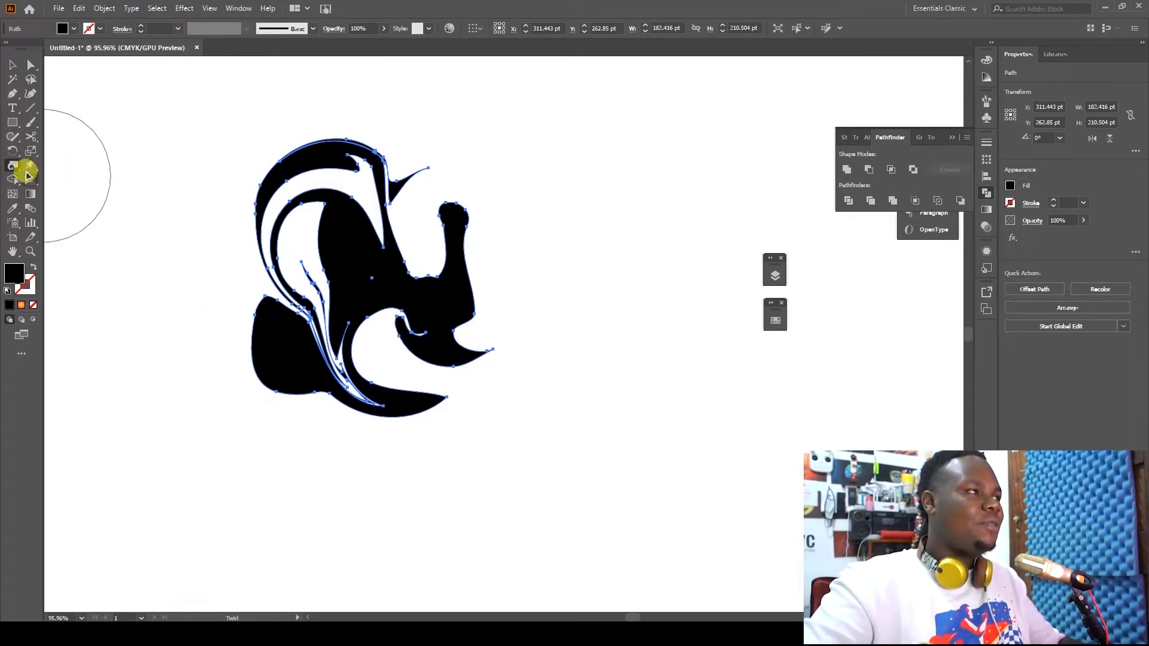
pyautogui.moveTo(16, 169); pyautogui.dragTo(60, 210)
pyautogui.moveTo(344, 231)
pyautogui.mouseDown()
pyautogui.moveTo(454, 215)
pyautogui.moveTo(559, 289)
pyautogui.moveTo(491, 353)
pyautogui.moveTo(449, 326)
pyautogui.moveTo(459, 261)
pyautogui.moveTo(616, 164)
pyautogui.mouseUp()
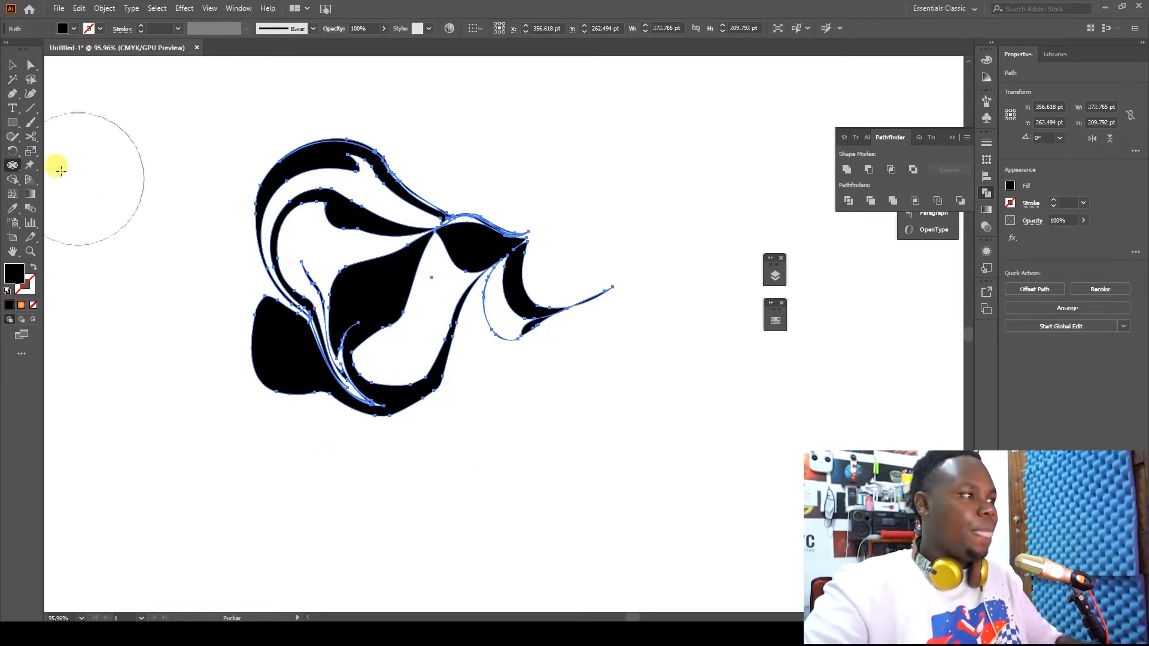
# Step: Inflate the distorted shape with the Bloat tool, sweeping over its middle, right side and lower area
pyautogui.moveTo(13, 165); pyautogui.dragTo(70, 230)
pyautogui.moveTo(351, 297)
pyautogui.mouseDown()
pyautogui.moveTo(577, 225)
pyautogui.moveTo(487, 299)
pyautogui.moveTo(665, 266)
pyautogui.mouseUp()
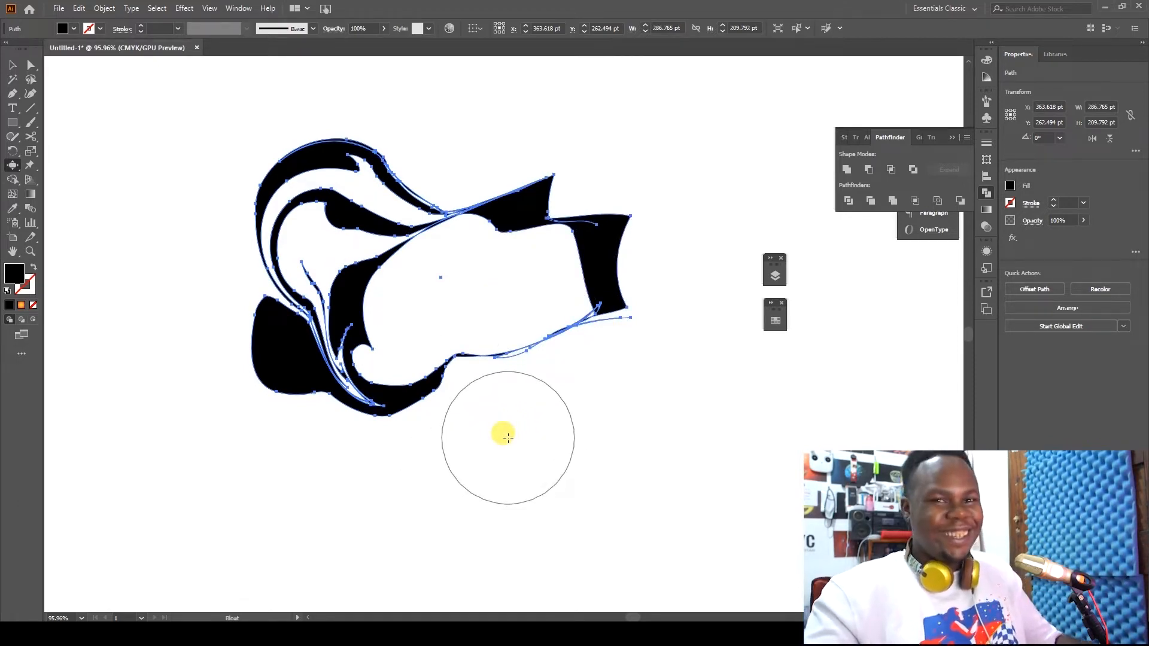
pyautogui.moveTo(598, 272)
pyautogui.mouseDown()
pyautogui.moveTo(569, 276)
pyautogui.moveTo(468, 318)
pyautogui.moveTo(517, 317)
pyautogui.moveTo(556, 287)
pyautogui.moveTo(522, 322)
pyautogui.moveTo(577, 473)
pyautogui.moveTo(591, 437)
pyautogui.moveTo(728, 301)
pyautogui.moveTo(638, 355)
pyautogui.moveTo(468, 275)
pyautogui.moveTo(428, 449)
pyautogui.moveTo(268, 500)
pyautogui.moveTo(314, 321)
pyautogui.moveTo(193, 452)
pyautogui.moveTo(160, 433)
pyautogui.moveTo(154, 458)
pyautogui.mouseUp()
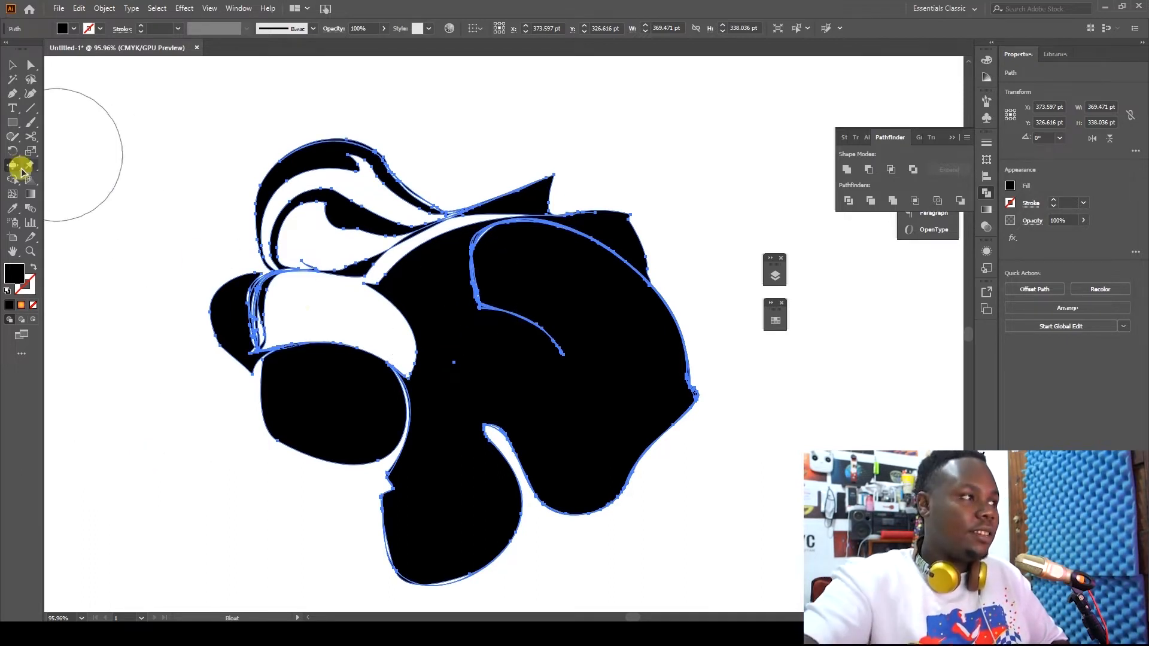
# Step: Roughen the shape's upper right edge with the Scallop tool and spike its left side with the Crystallize tool
pyautogui.moveTo(13, 166); pyautogui.dragTo(80, 235)
pyautogui.moveTo(373, 196)
pyautogui.mouseDown()
pyautogui.moveTo(489, 205)
pyautogui.moveTo(577, 140)
pyautogui.moveTo(535, 194)
pyautogui.moveTo(535, 173)
pyautogui.moveTo(579, 170)
pyautogui.moveTo(645, 199)
pyautogui.moveTo(595, 233)
pyautogui.moveTo(728, 266)
pyautogui.moveTo(616, 294)
pyautogui.moveTo(584, 367)
pyautogui.mouseUp()
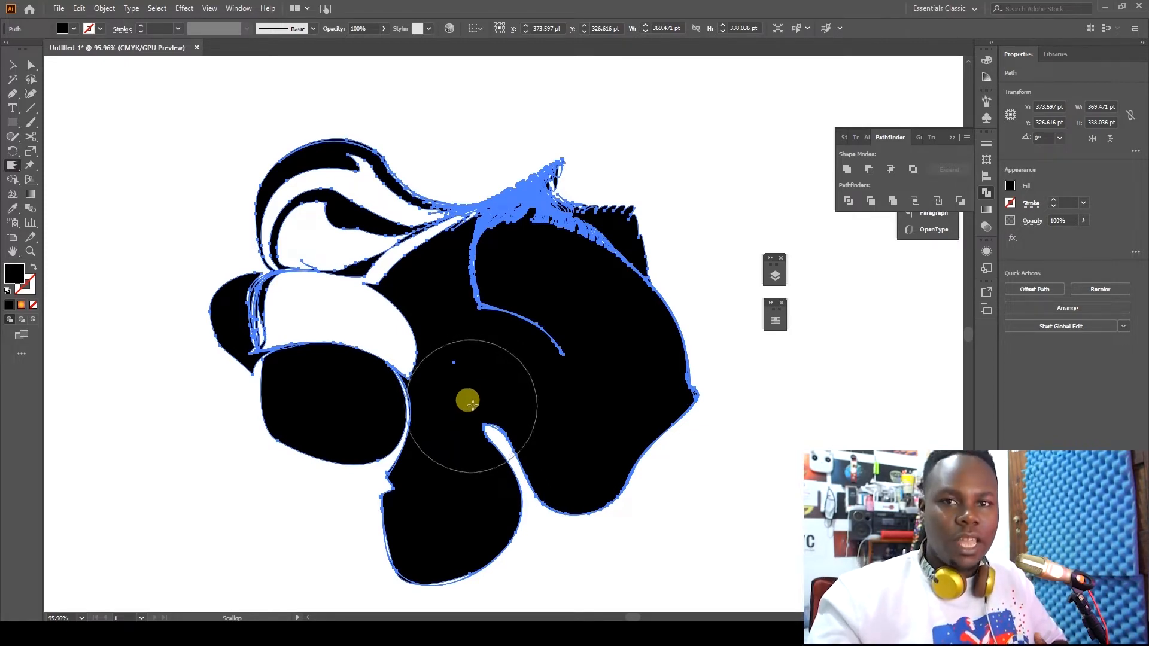
pyautogui.moveTo(15, 167); pyautogui.dragTo(56, 249)
pyautogui.moveTo(347, 239)
pyautogui.mouseDown()
pyautogui.moveTo(290, 278)
pyautogui.moveTo(154, 248)
pyautogui.mouseUp()
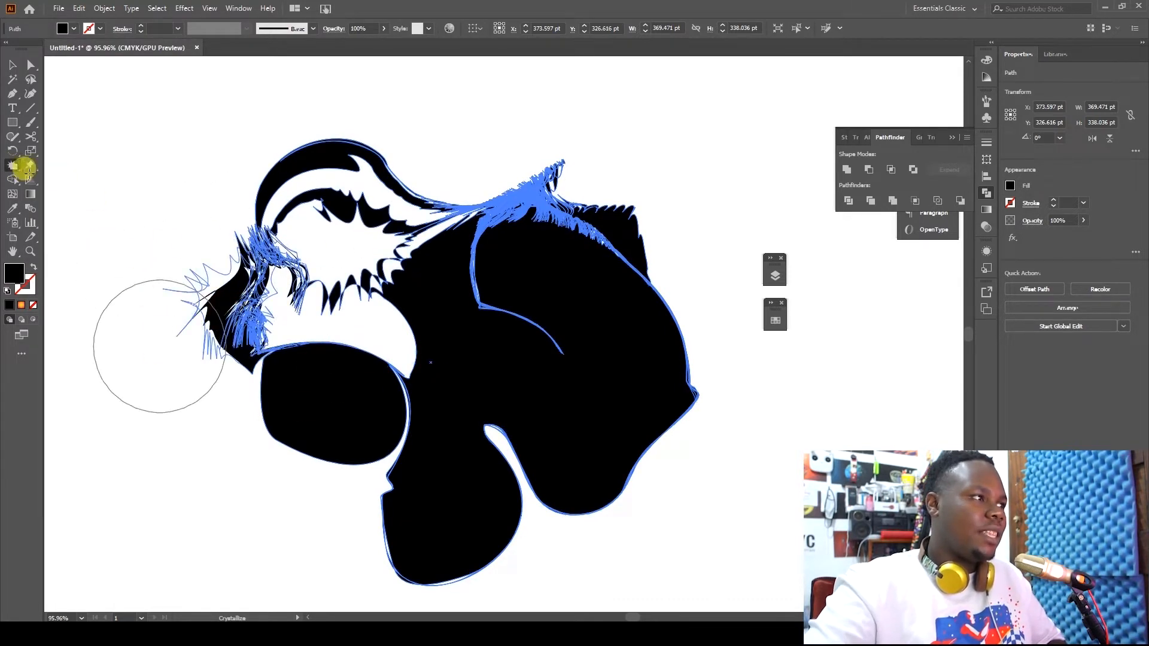
# Step: Ripple the shape's left and lower edges with the Wrinkle tool and nudge the shape down about 2.7 pt
pyautogui.moveTo(13, 165); pyautogui.dragTo(74, 266)
pyautogui.moveTo(222, 256)
pyautogui.mouseDown()
pyautogui.moveTo(341, 431)
pyautogui.moveTo(338, 455)
pyautogui.moveTo(441, 592)
pyautogui.moveTo(544, 415)
pyautogui.moveTo(613, 451)
pyautogui.moveTo(537, 586)
pyautogui.moveTo(562, 527)
pyautogui.mouseUp()
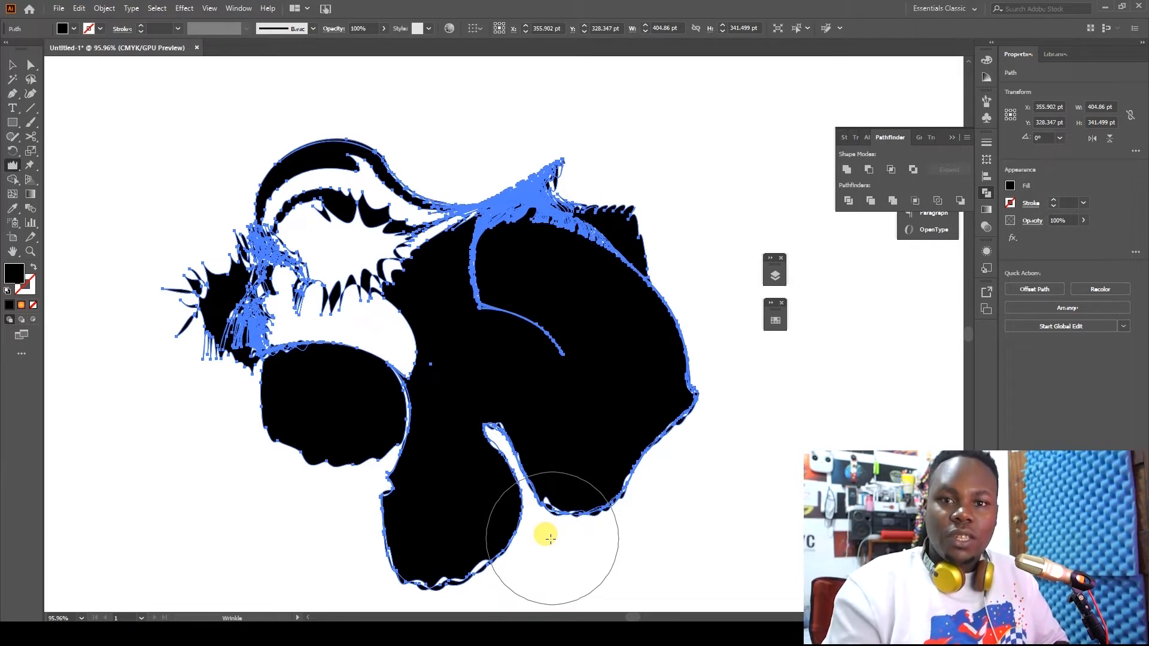
pyautogui.press('v')
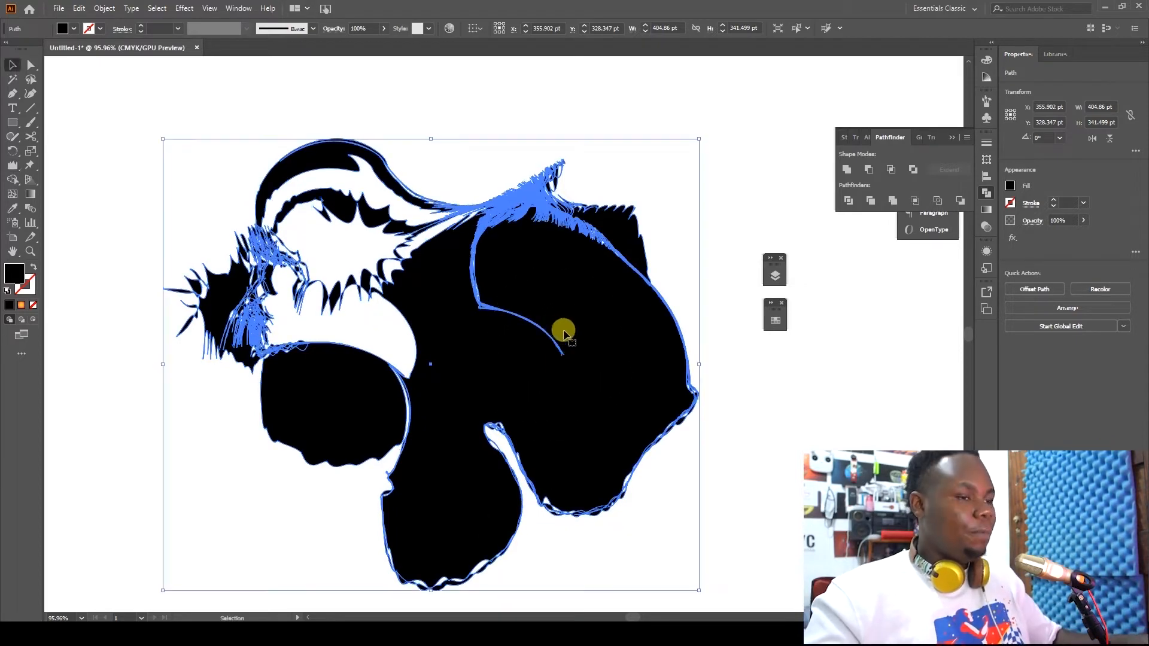
pyautogui.click(721, 318)
pyautogui.moveTo(649, 402); pyautogui.dragTo(649, 405)
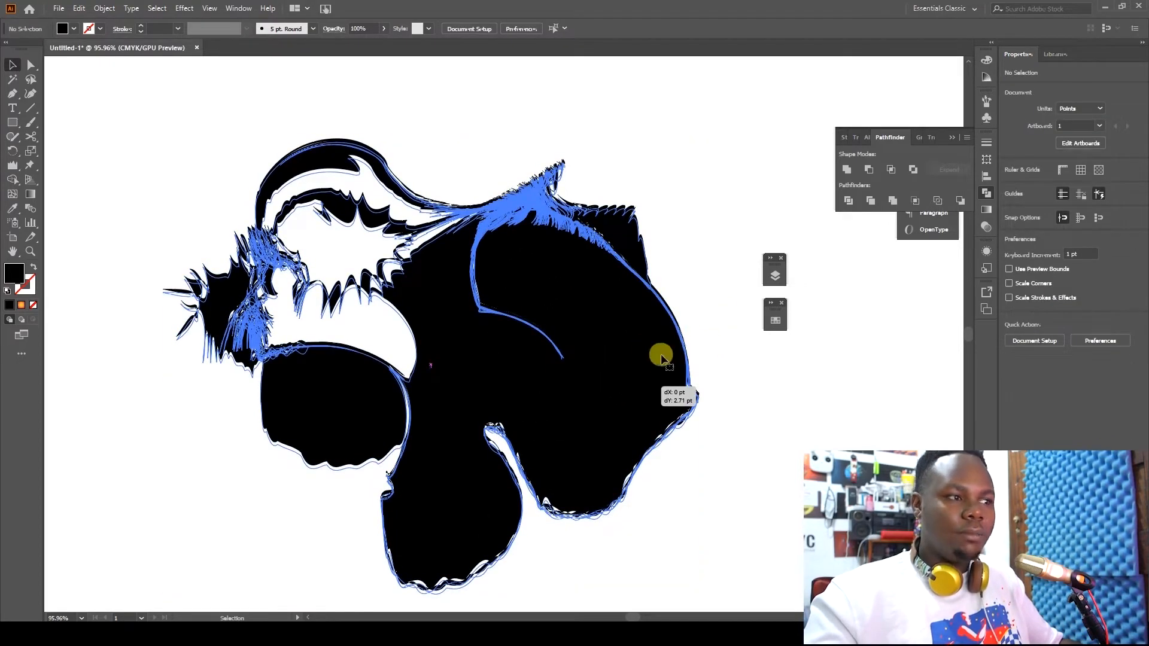
pyautogui.click(613, 378)
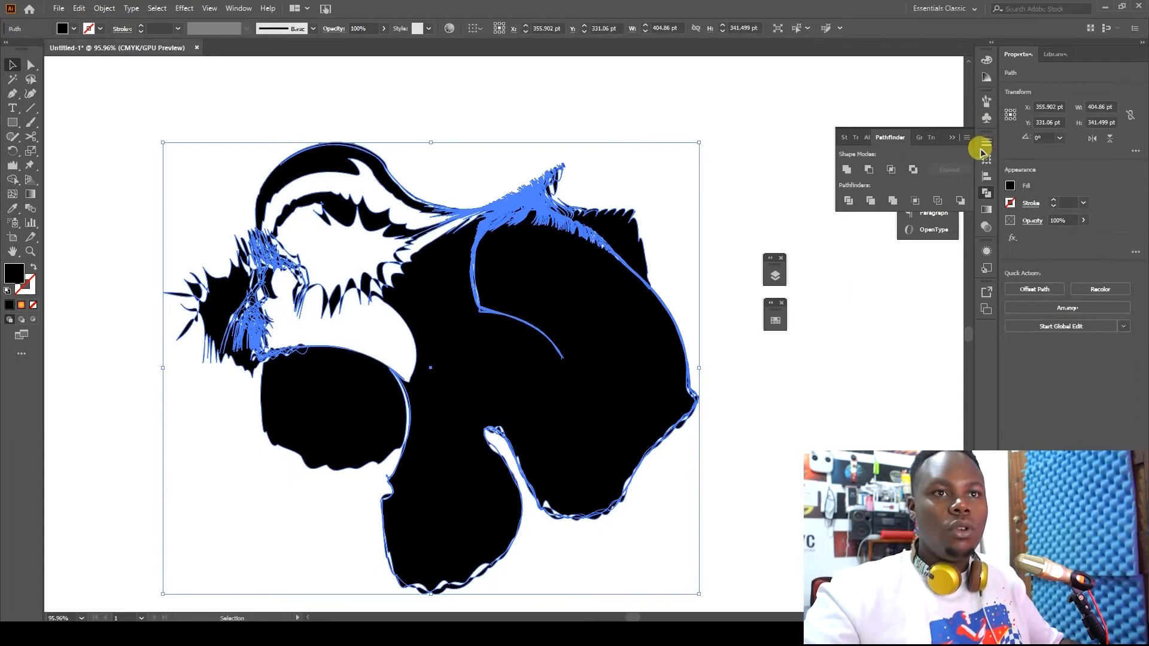
# Step: Fill the distorted shape with the yellow-to-red radial gradient and deselect it
pyautogui.click(985, 211)
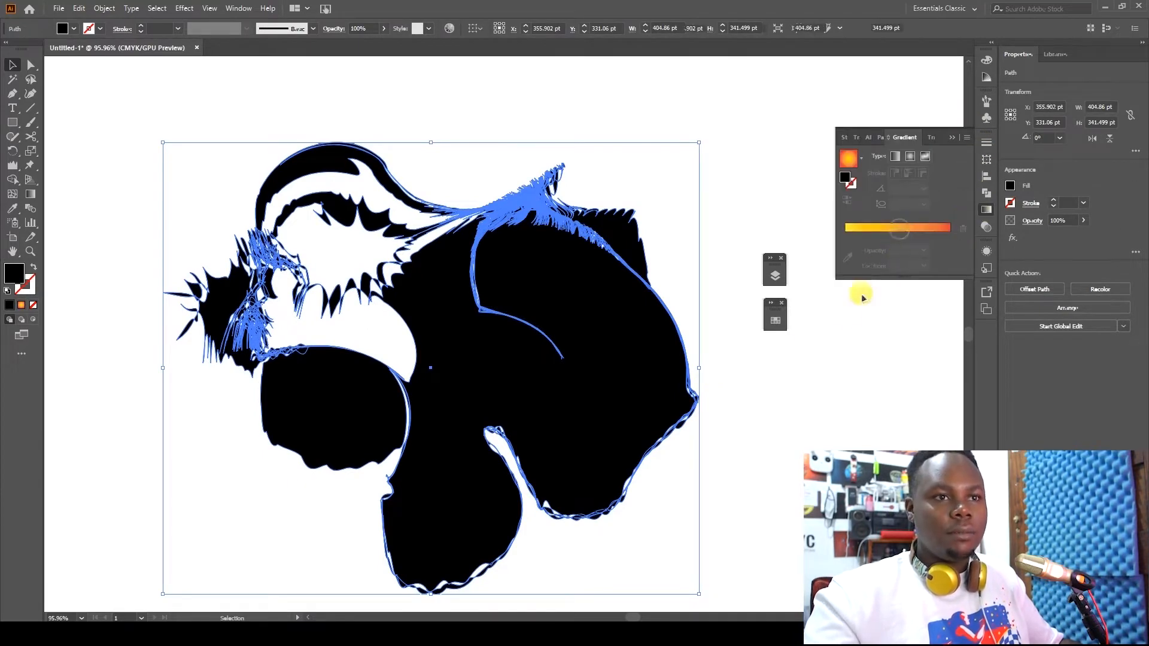
pyautogui.press('.')
pyautogui.click(831, 376)
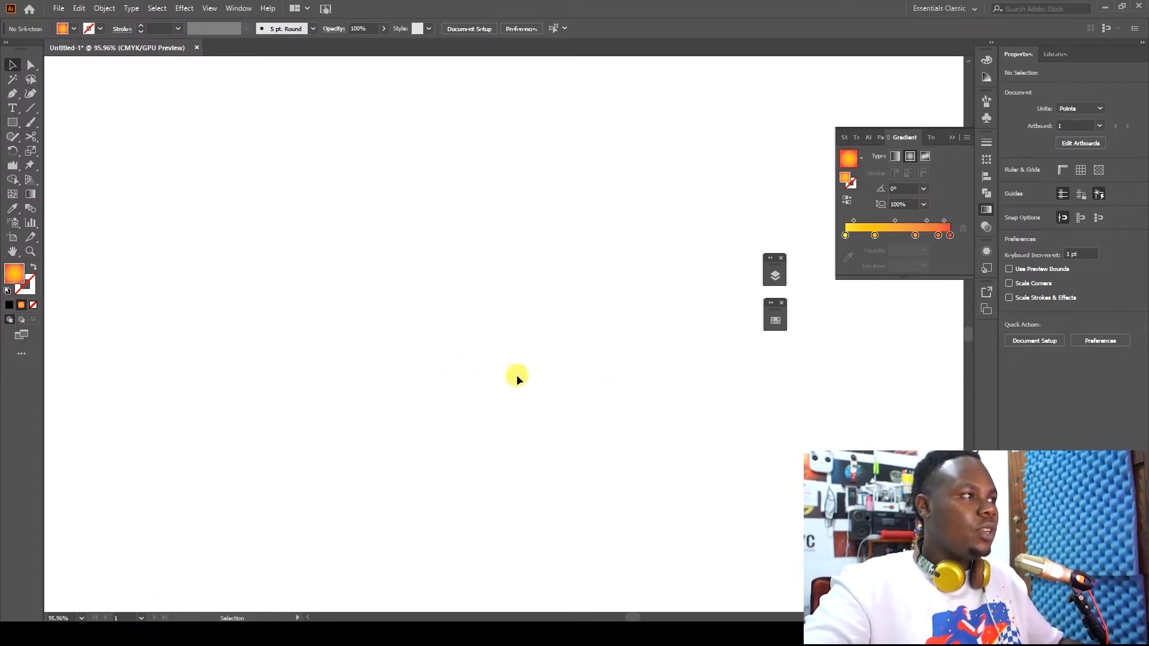
# Step: Draw a gradient-filled circle about 142 pt wide and place an overlapping copy of it up and to the left
pyautogui.moveTo(20, 129); pyautogui.dragTo(46, 150)
pyautogui.moveTo(262, 268); pyautogui.dragTo(437, 462)
pyautogui.press('v')
pyautogui.moveTo(408, 410); pyautogui.dragTo(506, 368)
pyautogui.click(557, 466)
pyautogui.click(436, 327)
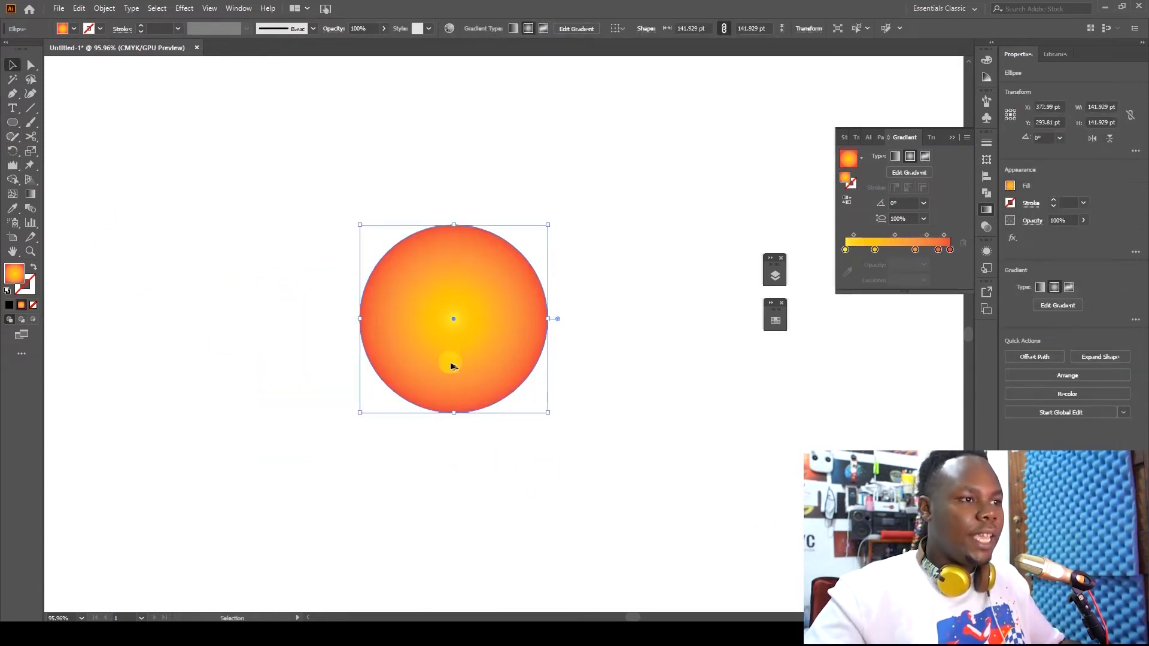
pyautogui.moveTo(479, 357); pyautogui.dragTo(437, 337)
# Step: Remove the upper-left circle and the overlap from both circles with the Shape Builder tool, leaving a crescent
pyautogui.moveTo(600, 359); pyautogui.dragTo(433, 471)
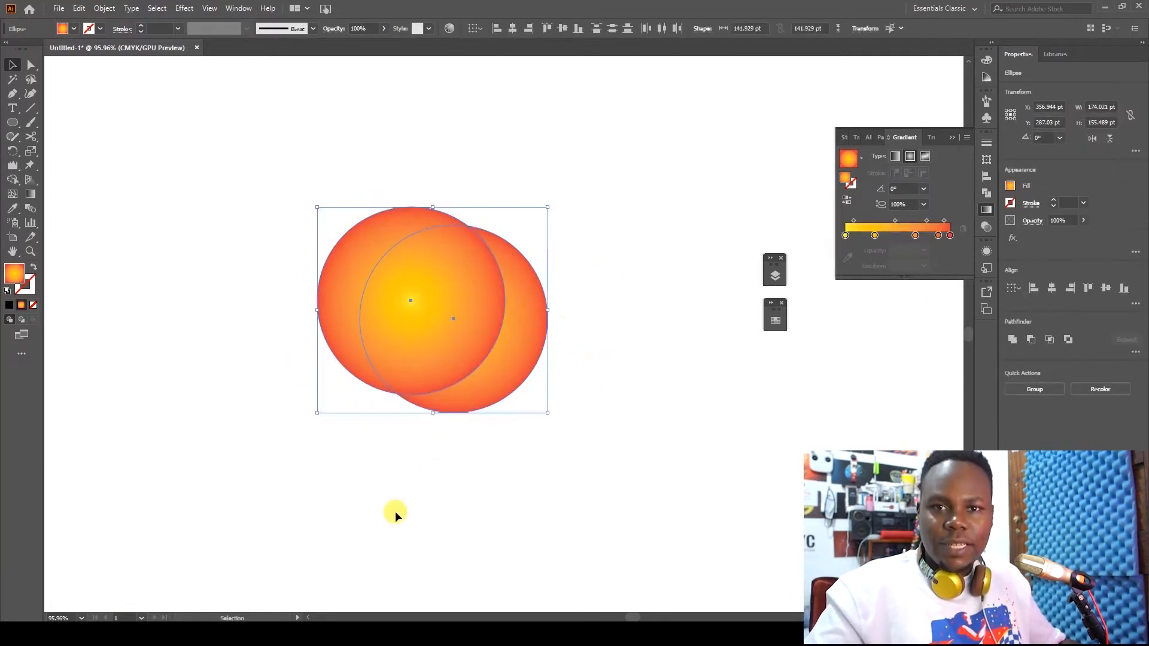
pyautogui.click(13, 179)
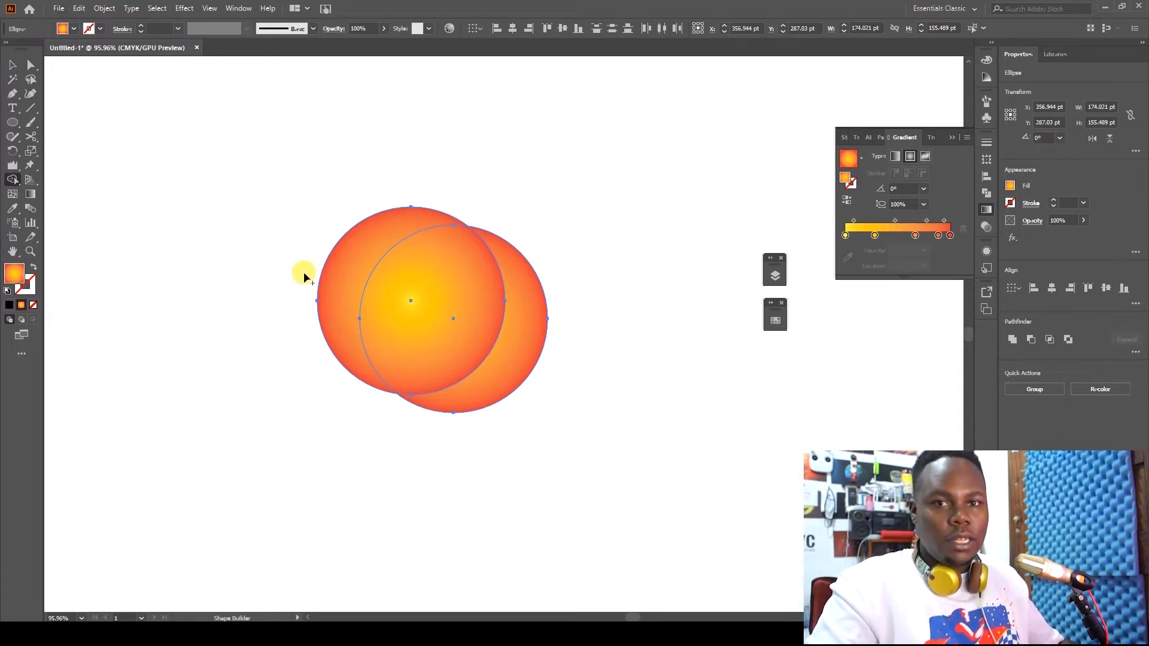
pyautogui.moveTo(286, 282)
pyautogui.mouseDown()
pyautogui.moveTo(375, 309)
pyautogui.moveTo(395, 335)
pyautogui.mouseUp()
pyautogui.press('v')
pyautogui.click(608, 389)
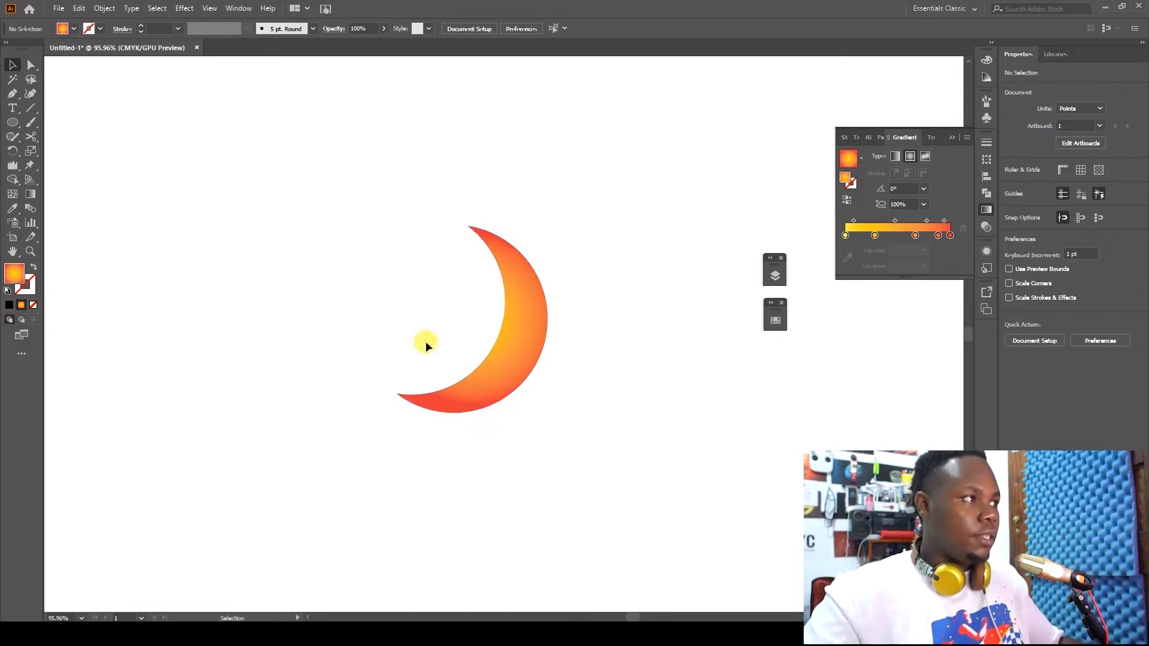
# Step: Draw a small gradient circle overlapping the crescent's inner edge
pyautogui.click(12, 122)
pyautogui.moveTo(450, 291); pyautogui.dragTo(511, 347)
pyautogui.press('v')
# Step: Cut the small circle out of the crescent's inner edge with the Shape Builder tool
pyautogui.moveTo(401, 270); pyautogui.dragTo(555, 437)
pyautogui.hotkey('shift', 'm')
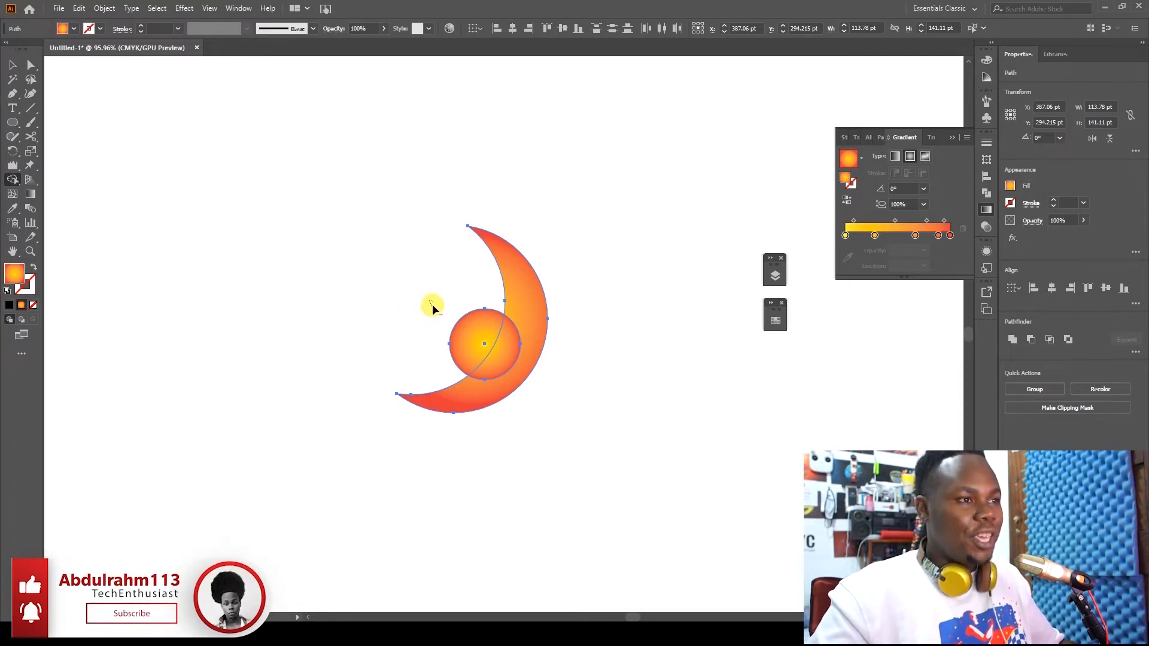
pyautogui.moveTo(431, 304); pyautogui.dragTo(509, 349)
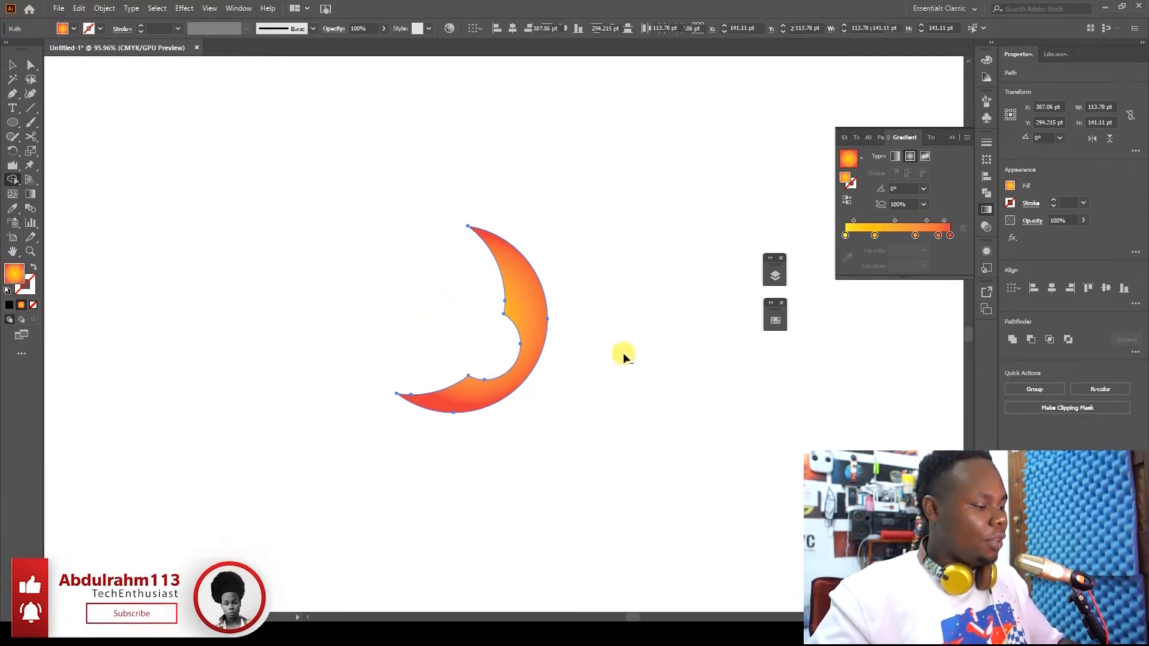
pyautogui.press('v')
pyautogui.click(606, 358)
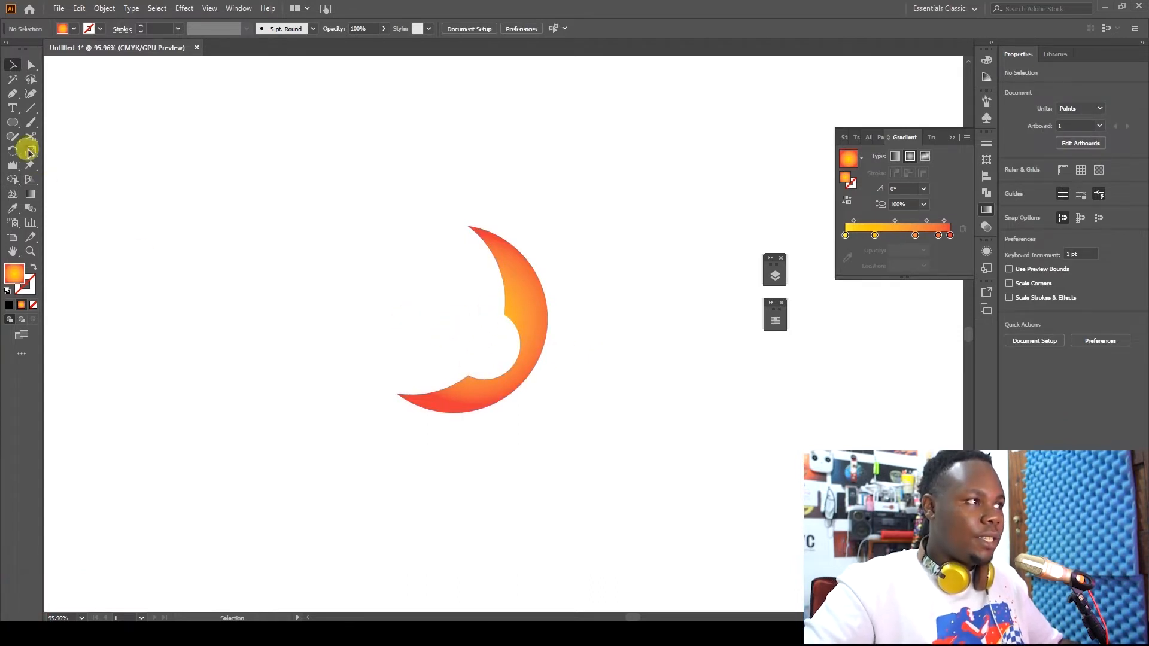
# Step: Draw a smaller gradient circle inside the crescent's round notch, leaving a gap around it
pyautogui.click(12, 122)
pyautogui.moveTo(487, 349)
pyautogui.mouseDown()
pyautogui.moveTo(506, 379)
pyautogui.moveTo(508, 353)
pyautogui.mouseUp()
pyautogui.press('v')
pyautogui.click(623, 414)
pyautogui.click(551, 412)
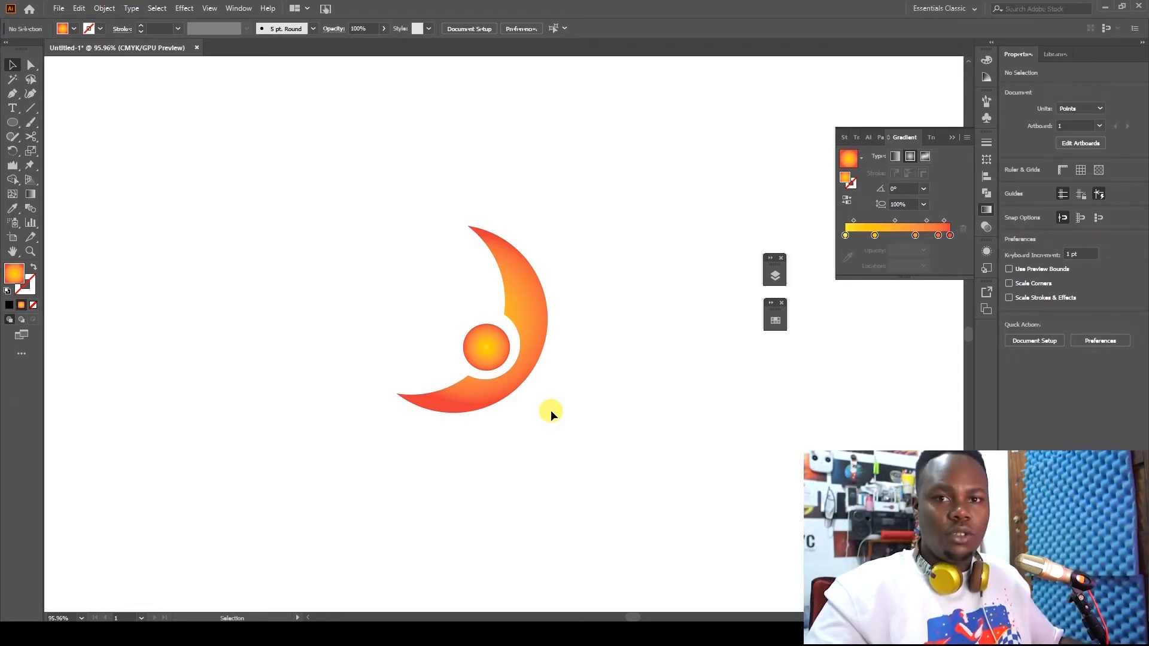
# Step: Delete the crescent artwork and draw a gradient circle about 165 pt wide near the middle of the canvas
pyautogui.moveTo(511, 357); pyautogui.dragTo(526, 371)
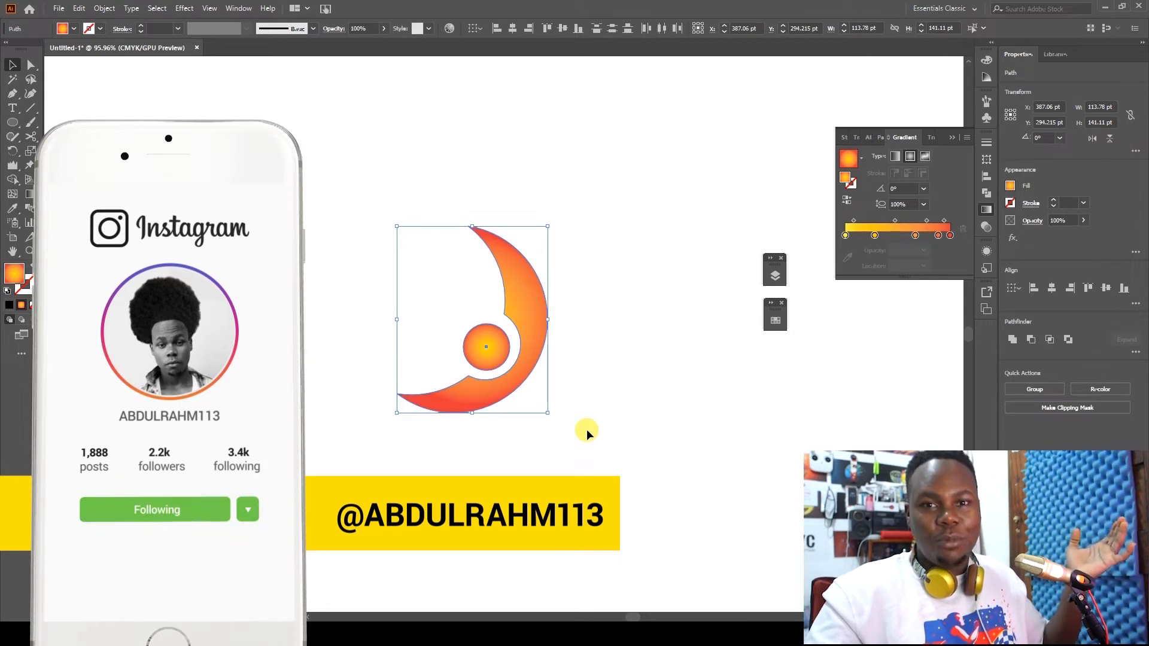
pyautogui.press('Delete')
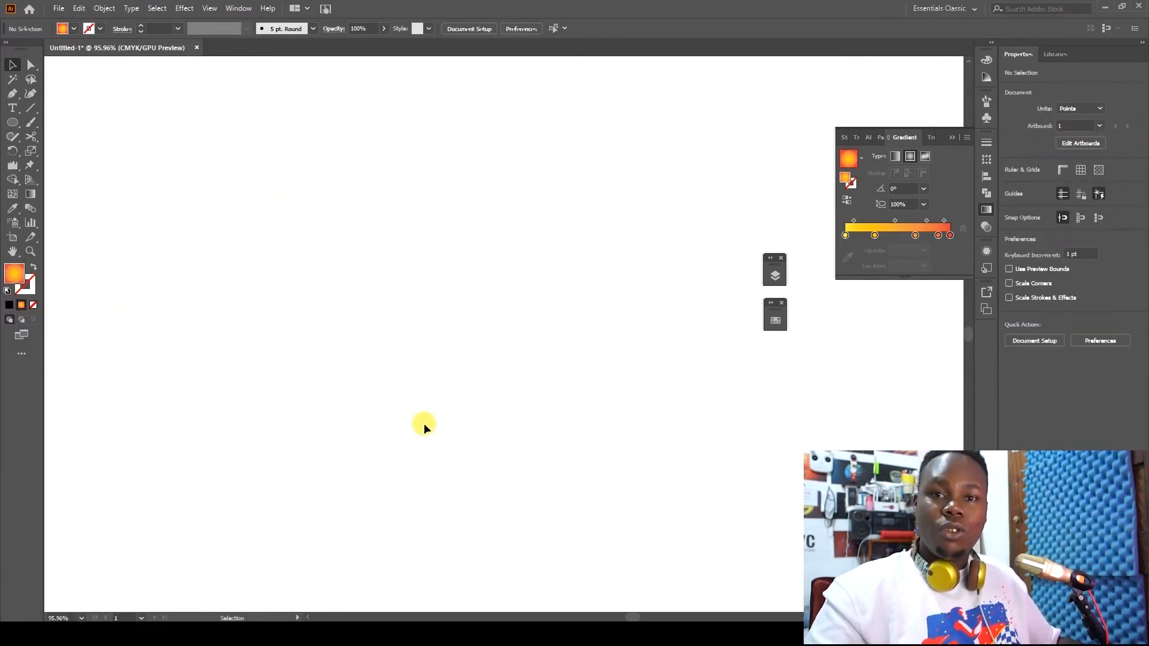
pyautogui.click(12, 122)
pyautogui.moveTo(339, 263)
pyautogui.mouseDown()
pyautogui.moveTo(395, 342)
pyautogui.moveTo(557, 482)
pyautogui.mouseUp()
pyautogui.press('v')
pyautogui.moveTo(449, 372); pyautogui.dragTo(445, 319)
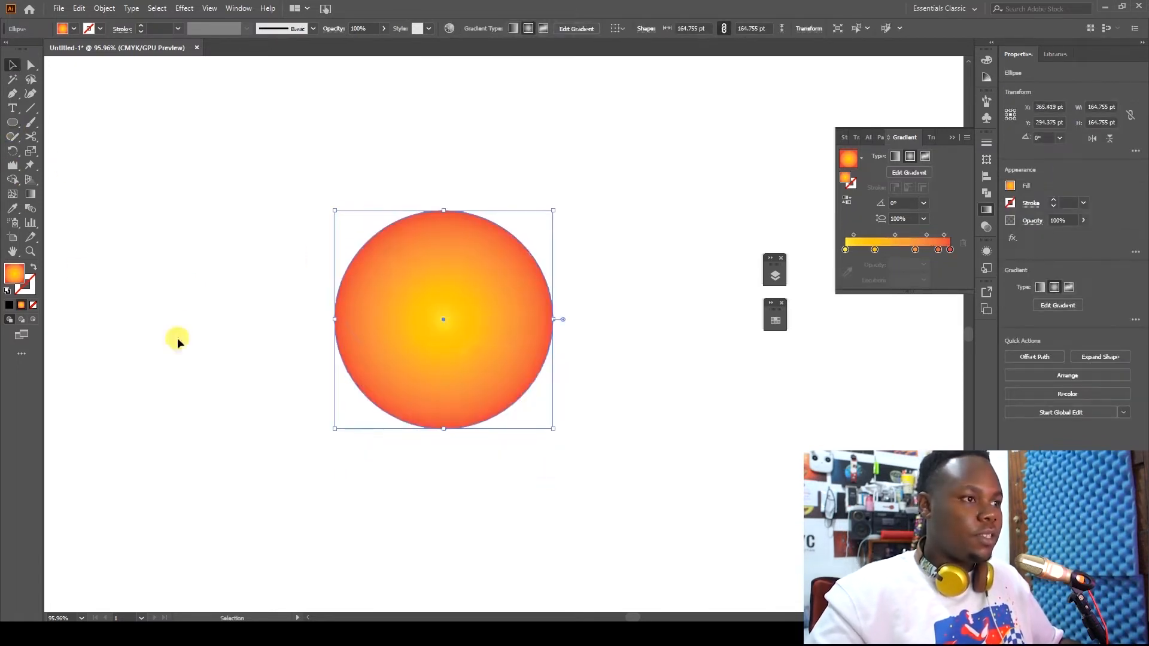
# Step: Bend the circle with Puppet Warp by pulling its lower-right pin far above the shape, and move the result down and right
pyautogui.click(30, 167)
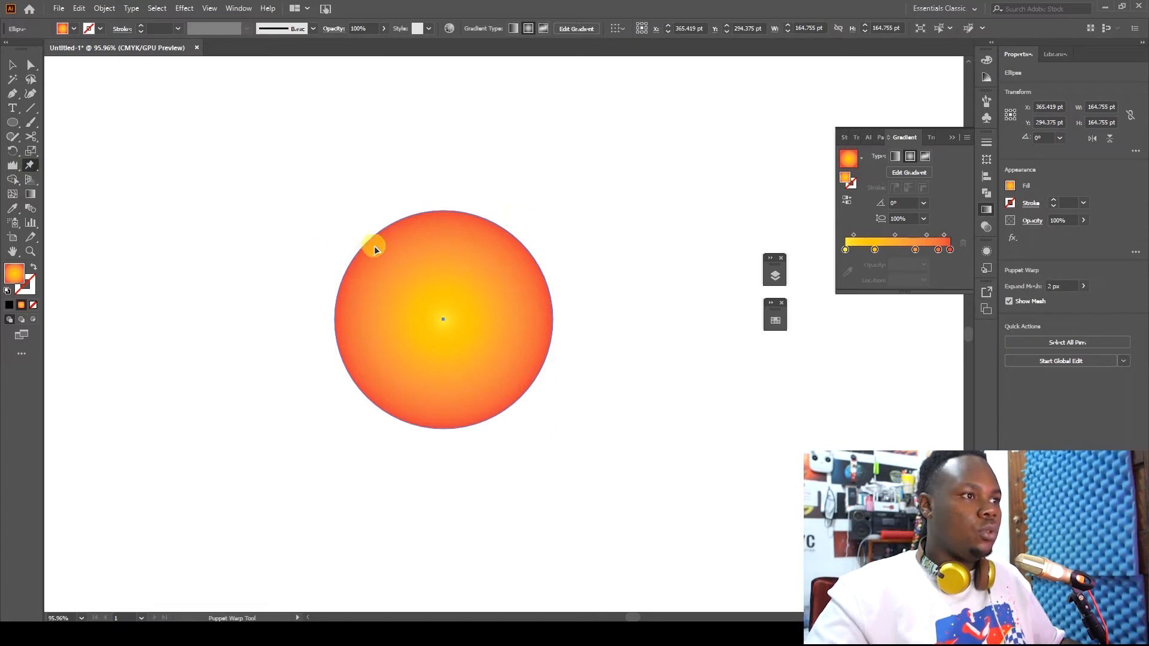
pyautogui.click(471, 344)
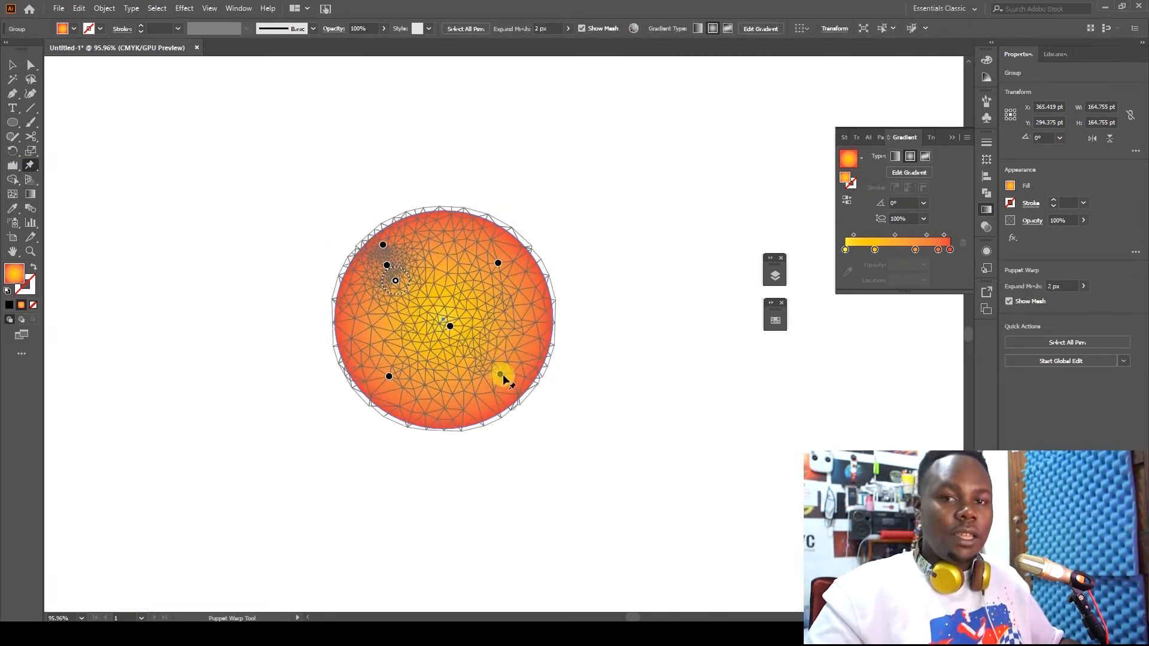
pyautogui.moveTo(500, 375); pyautogui.dragTo(496, 113)
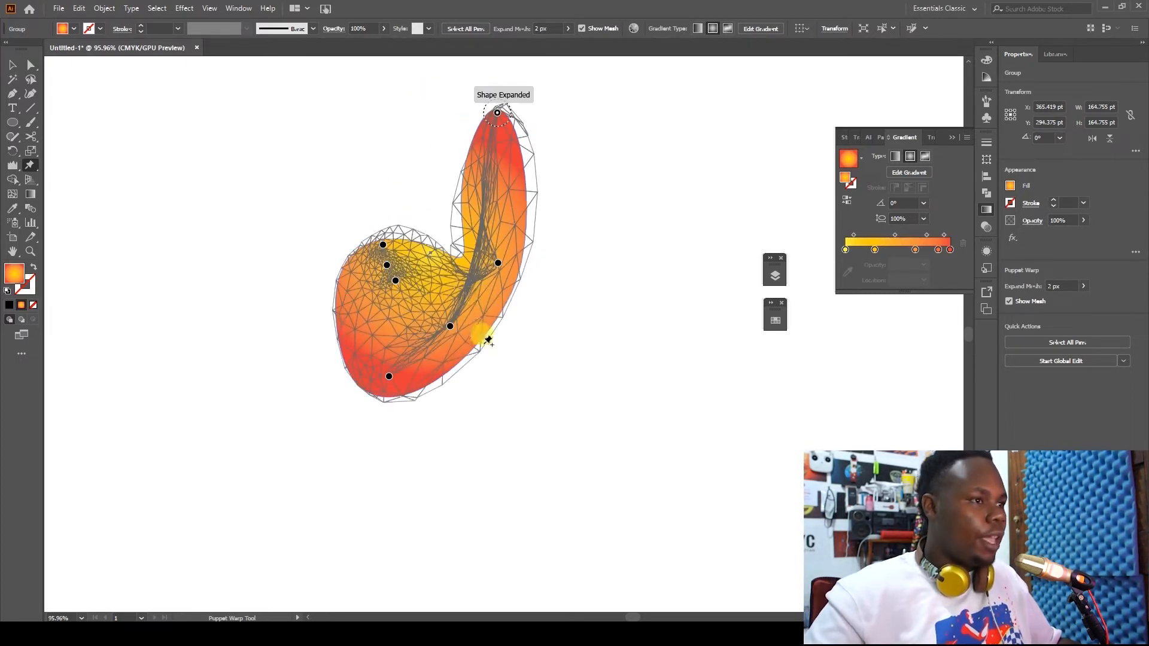
pyautogui.press('v')
pyautogui.click(512, 379)
pyautogui.moveTo(477, 319); pyautogui.dragTo(518, 422)
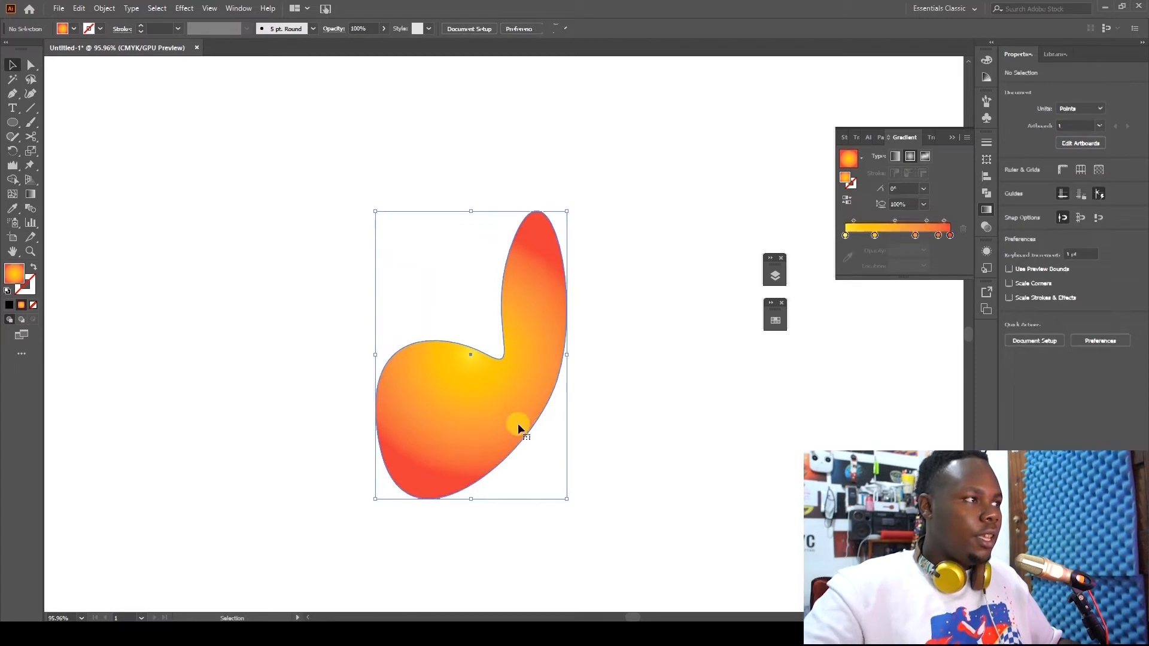
# Step: Pull the Puppet Warp pin at the shape's upper tip slightly down and delete the warped shape
pyautogui.click(31, 167)
pyautogui.click(538, 214)
pyautogui.moveTo(539, 217); pyautogui.dragTo(546, 247)
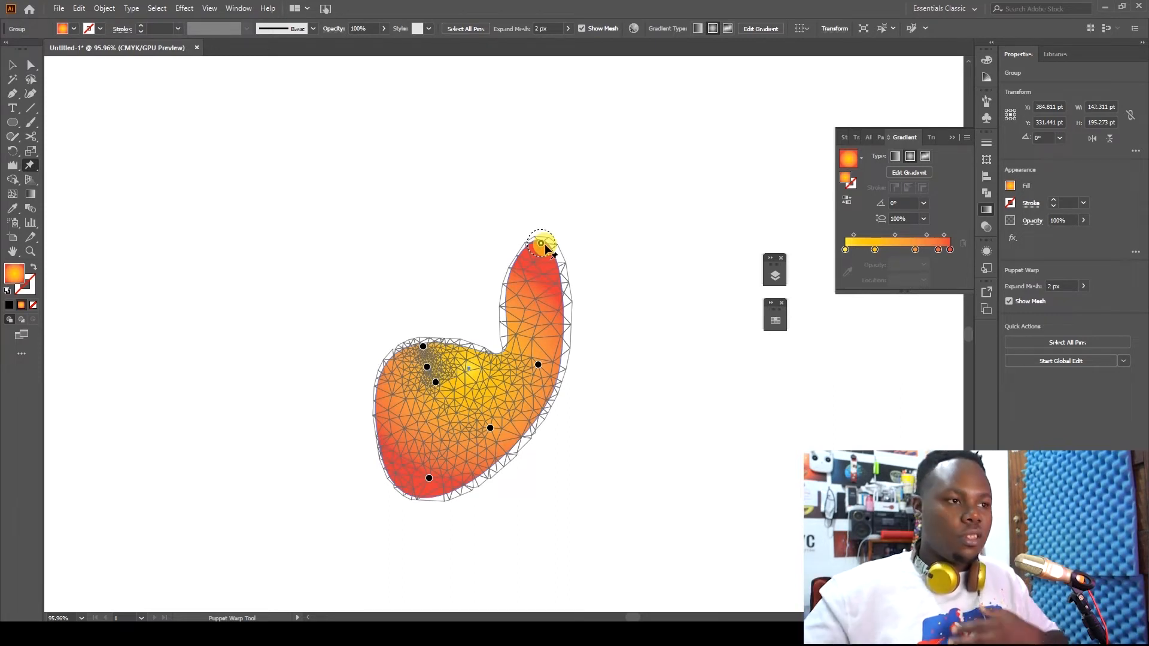
pyautogui.press('v')
pyautogui.click(623, 385)
pyautogui.click(528, 404)
pyautogui.press('Delete')
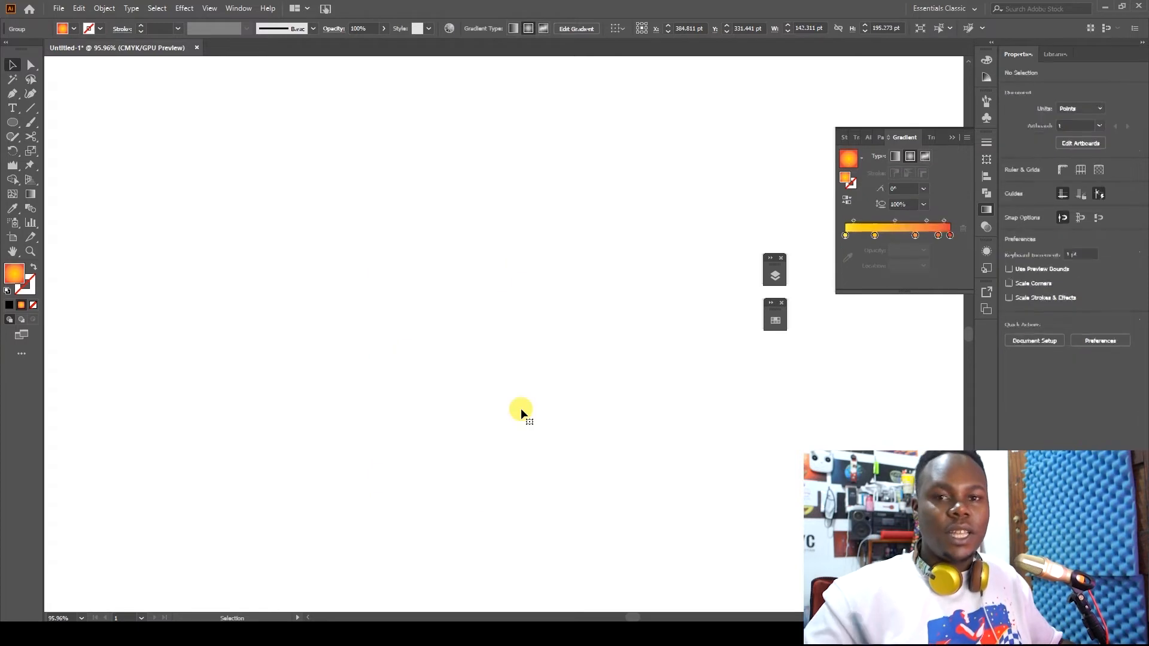
# Step: Turn on the perspective grid and draw a gradient rectangle about 142 by 210 pt on its left plane, against the central vertical line
pyautogui.hotkey('shift', 'p')
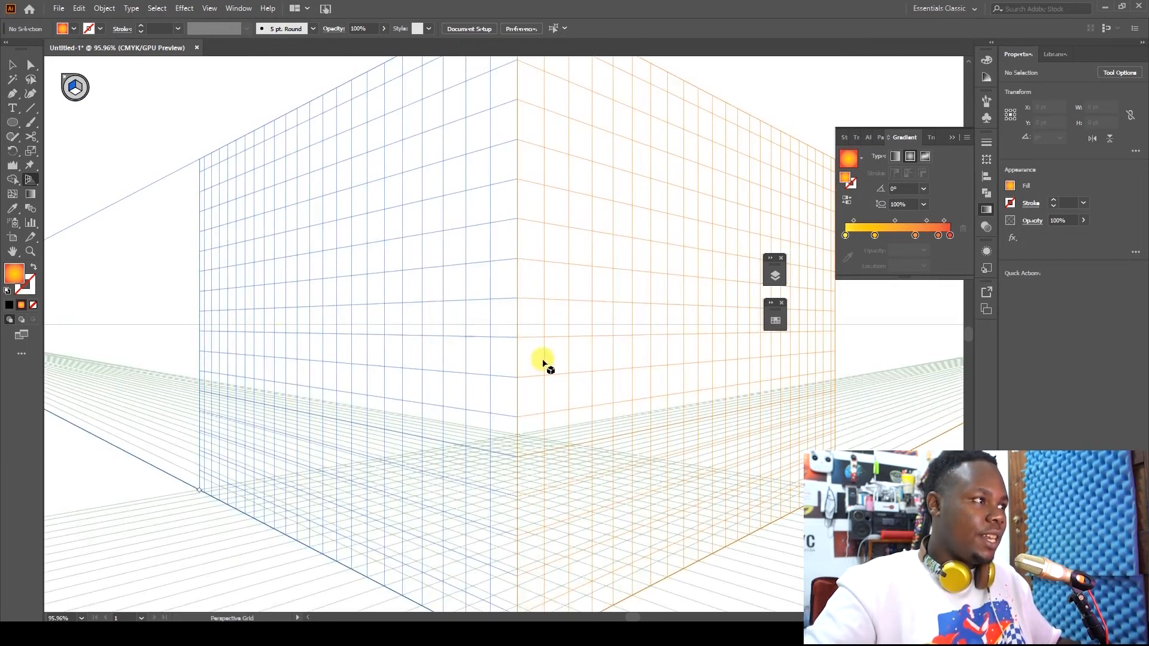
pyautogui.click(28, 180)
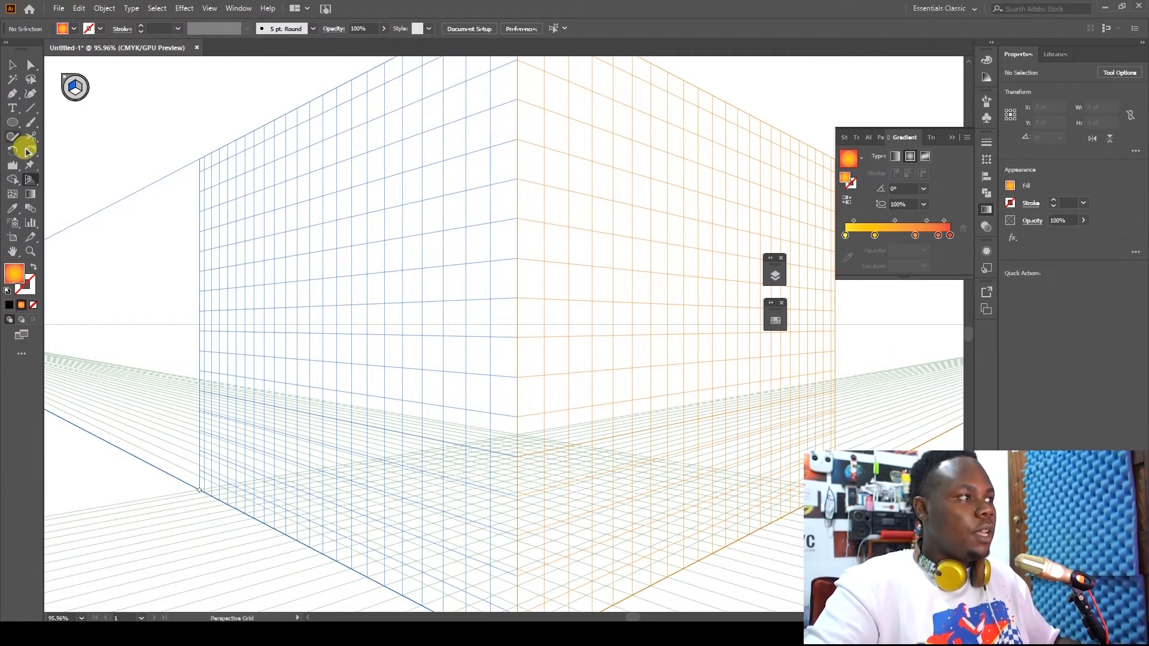
pyautogui.click(15, 125)
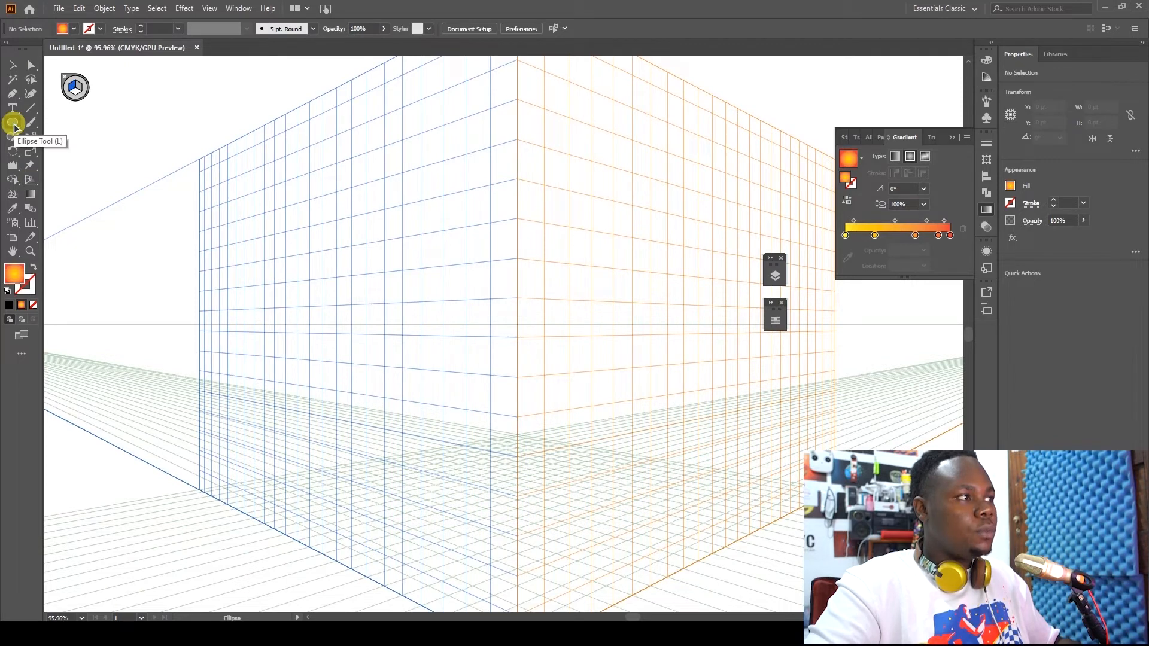
pyautogui.moveTo(13, 125); pyautogui.dragTo(55, 125)
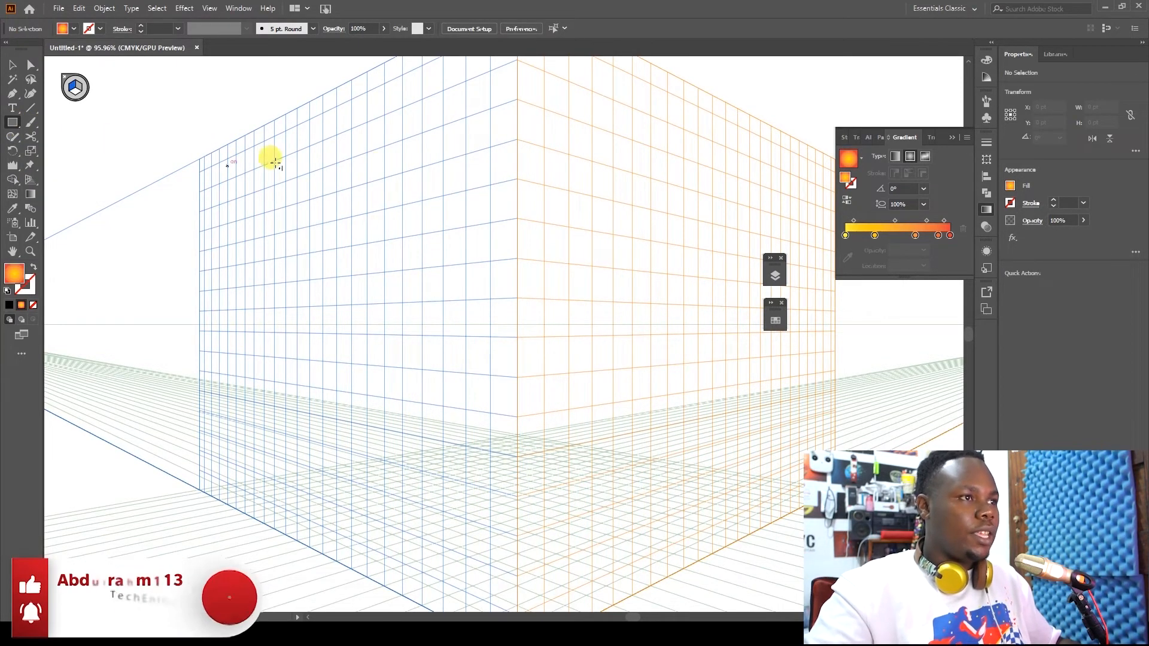
pyautogui.moveTo(517, 139); pyautogui.dragTo(415, 402)
pyautogui.press('v')
# Step: Draw a second, smaller gradient rectangle about 52 by 127 pt in perspective, right of the grid's central line, and hide the grid
pyautogui.click(13, 123)
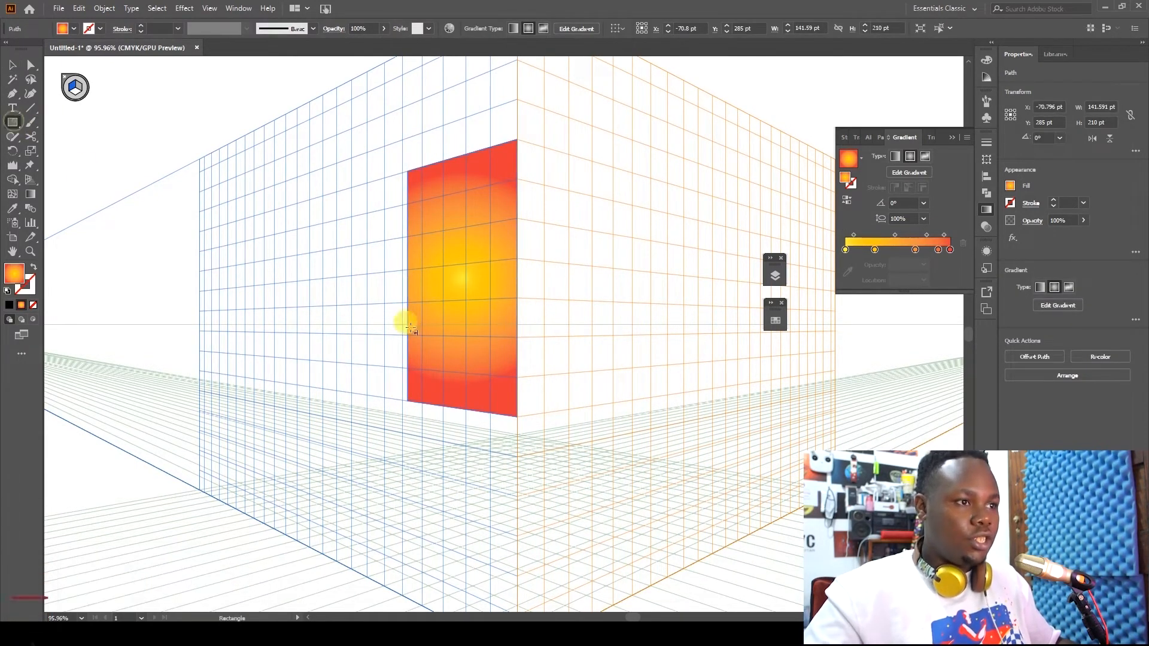
pyautogui.moveTo(543, 339); pyautogui.dragTo(613, 504)
pyautogui.press('v')
pyautogui.hotkey('ctrl', 'shift', 'i')
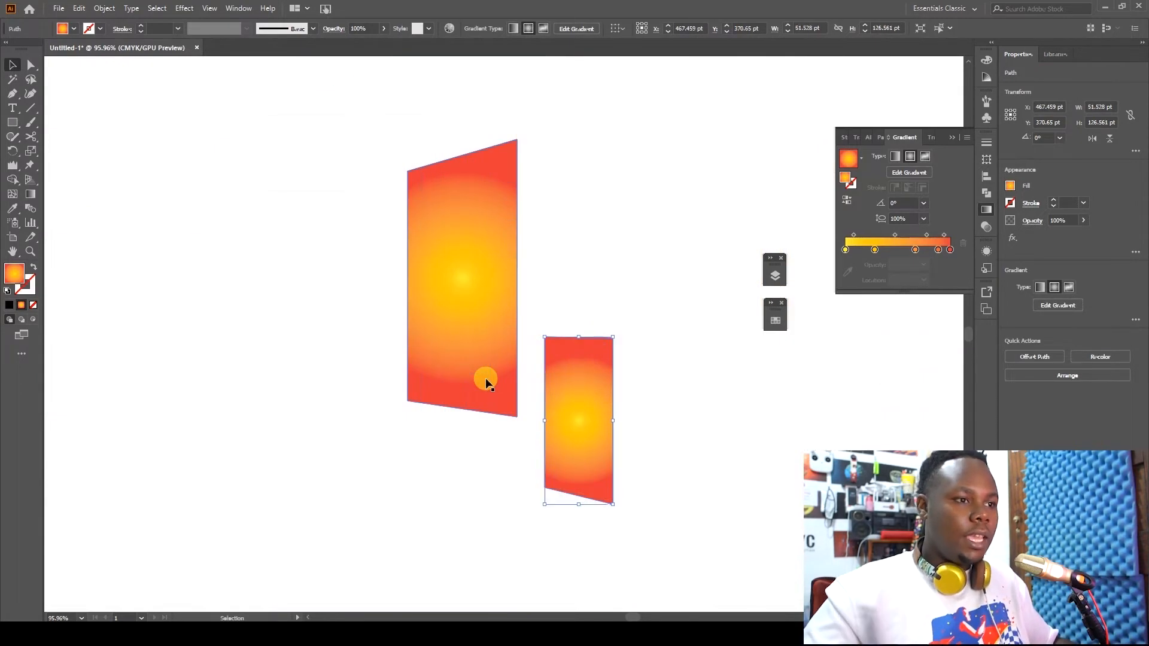
pyautogui.click(658, 326)
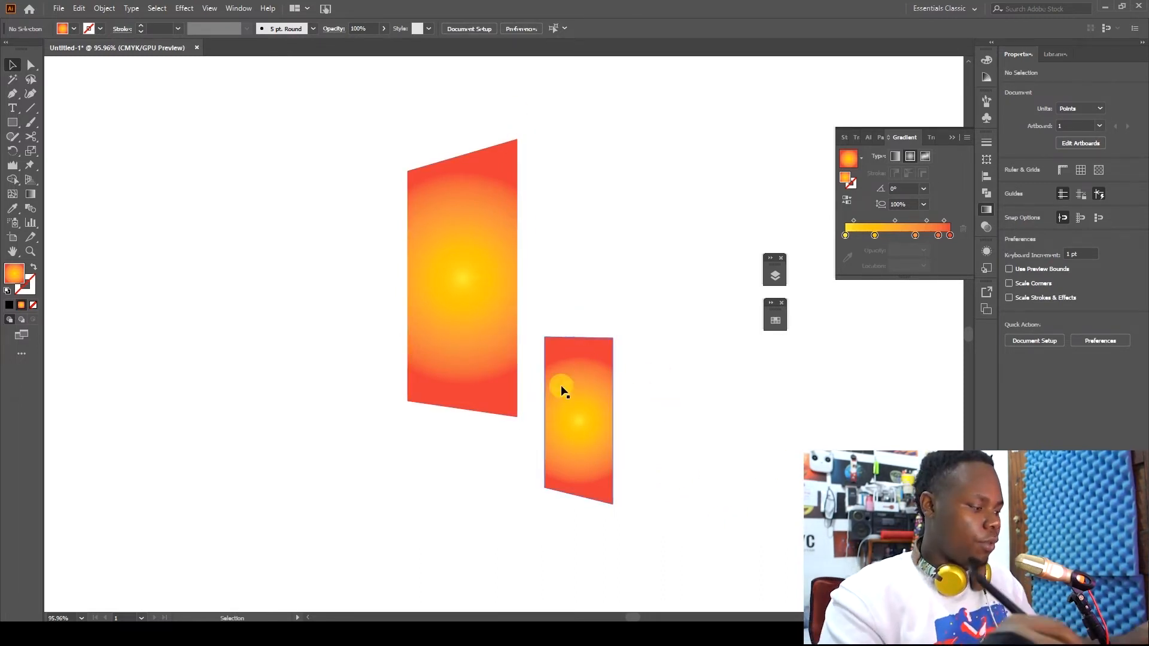
# Step: Show the perspective grid again and draw a four-sided Pen shape joining the facing edges of the two rectangles
pyautogui.hotkey('ctrl', 'shift', 'i')
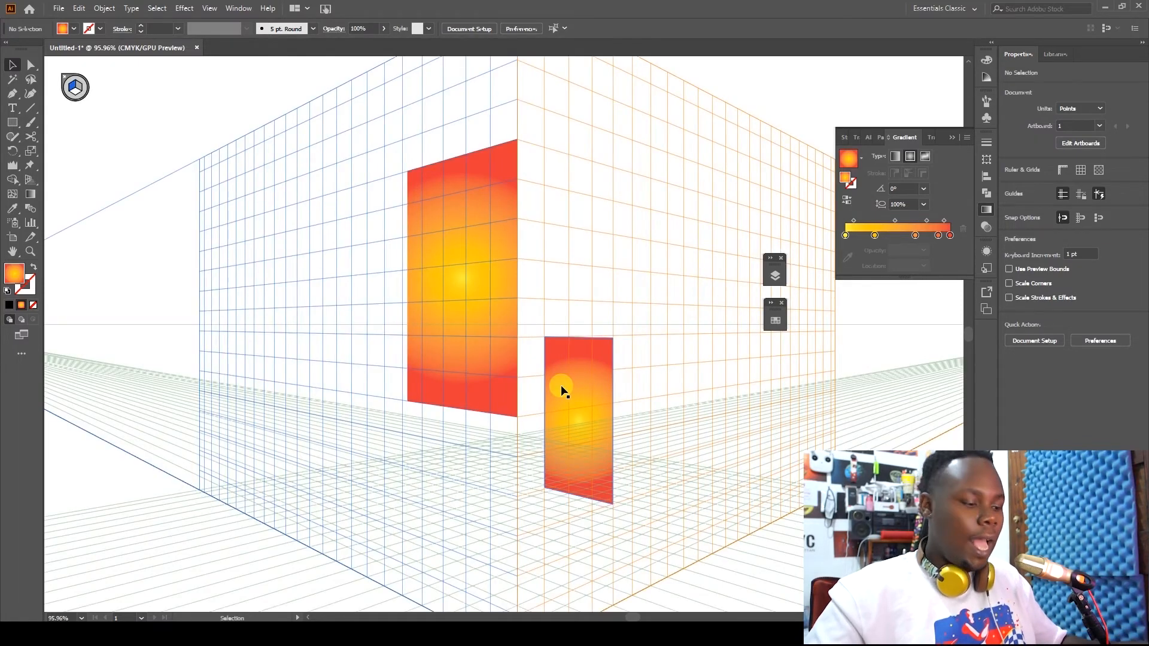
pyautogui.press('p')
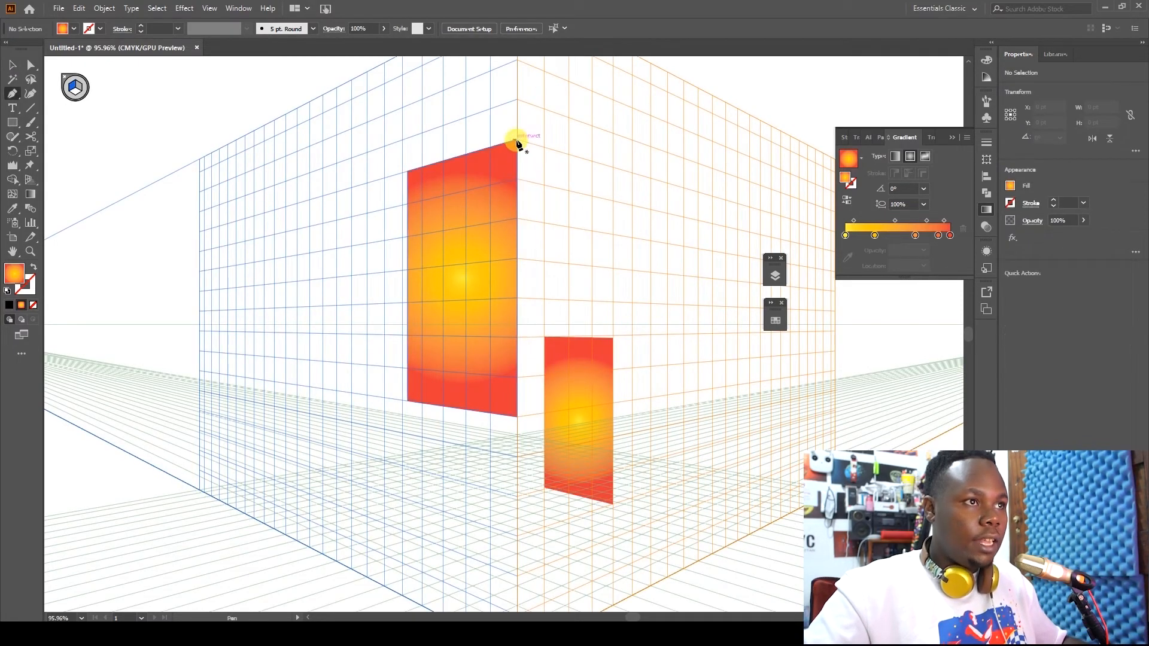
pyautogui.click(517, 142)
pyautogui.click(544, 336)
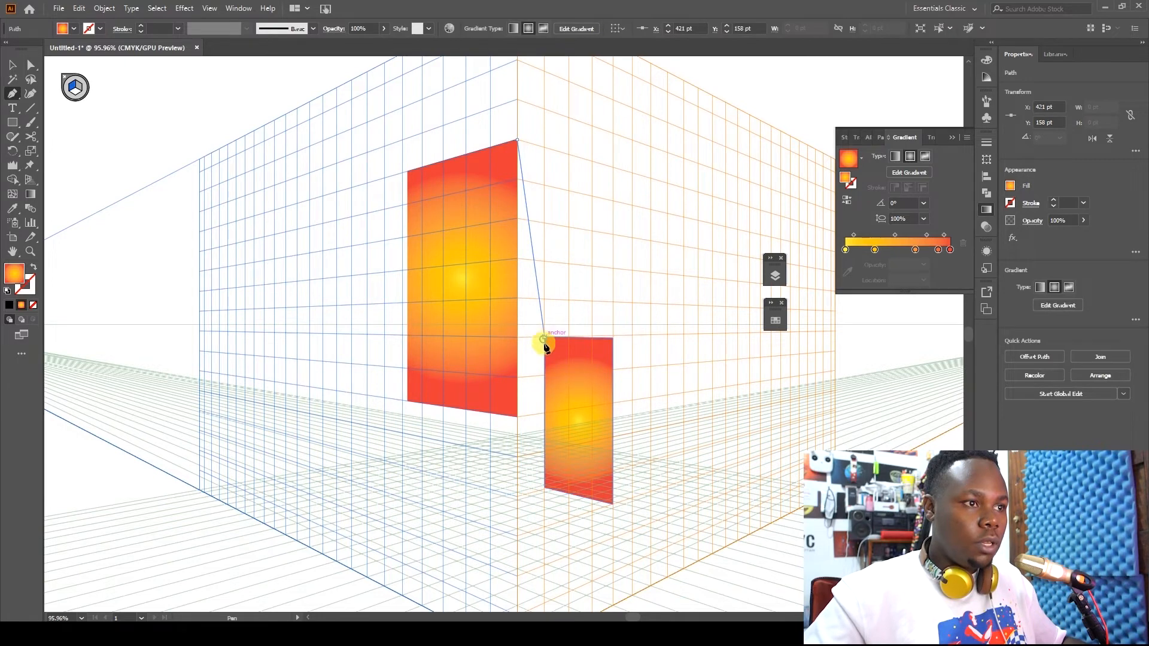
pyautogui.click(544, 488)
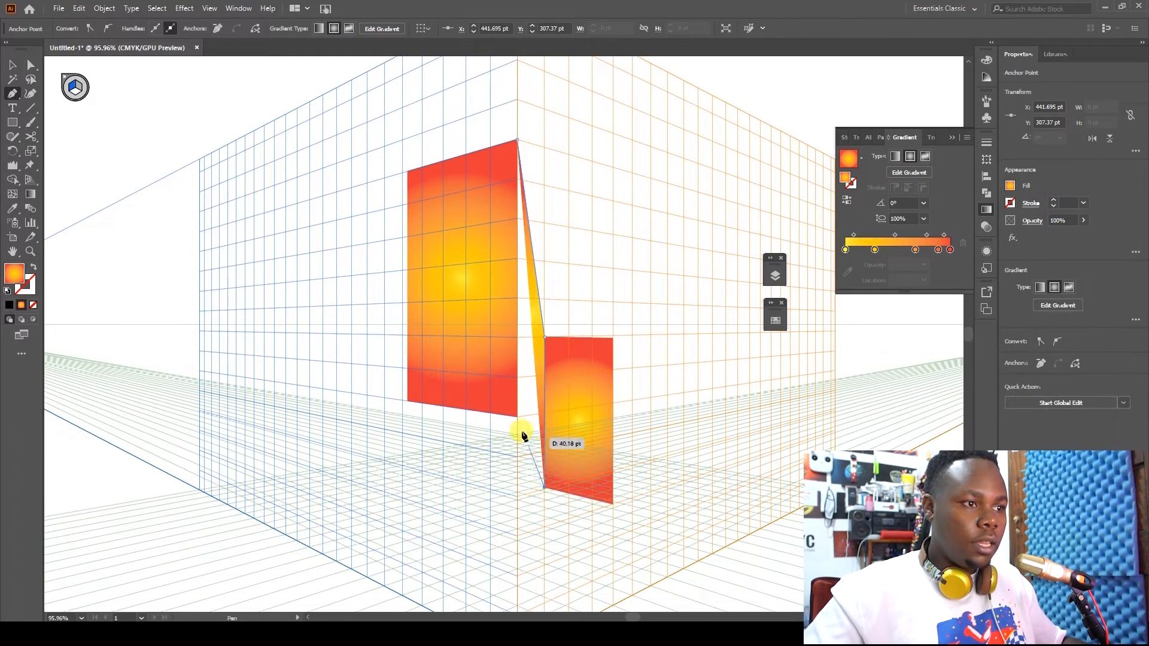
pyautogui.click(520, 417)
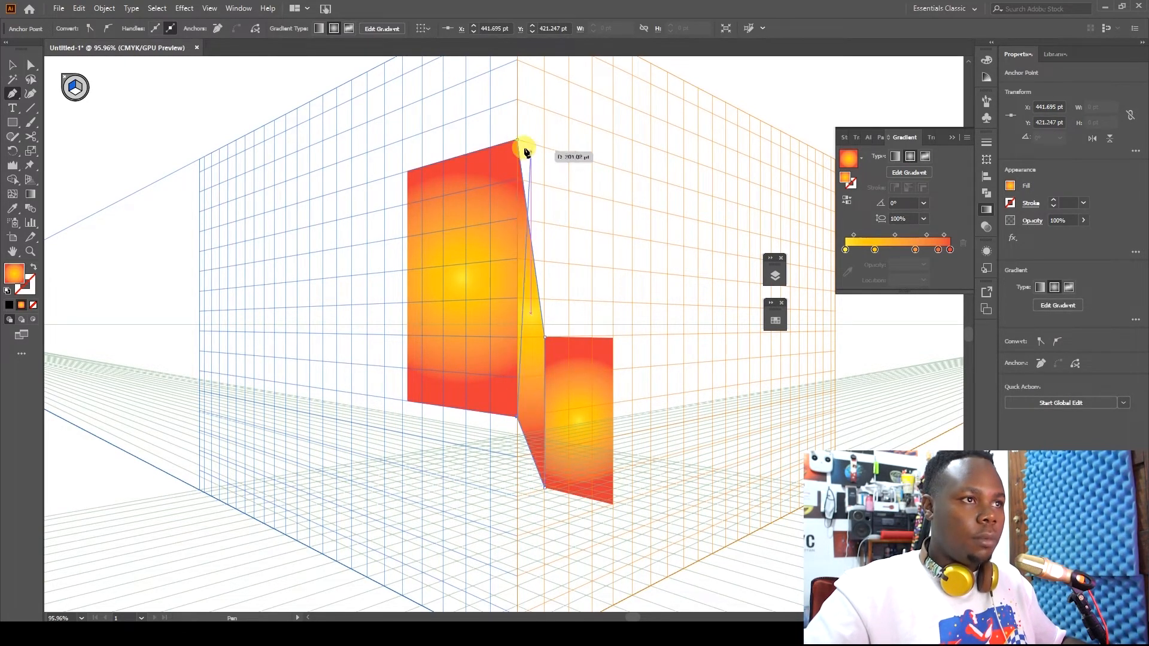
pyautogui.click(518, 142)
pyautogui.press('v')
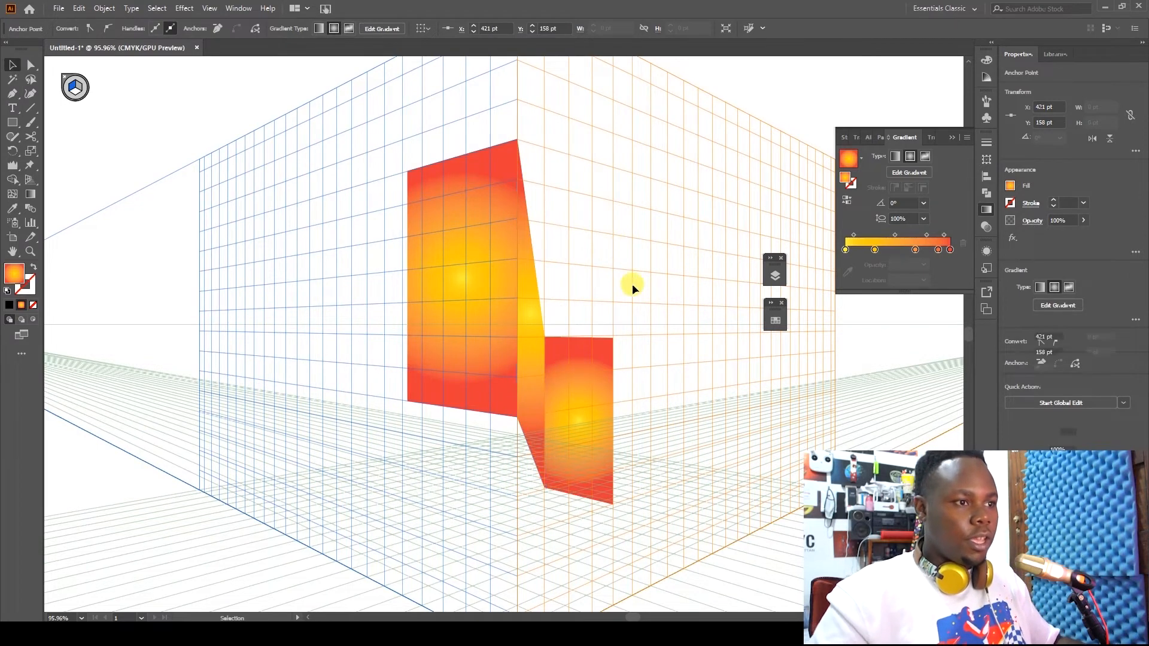
# Step: Hide the perspective grid and delete the three joined shapes
pyautogui.click(624, 277)
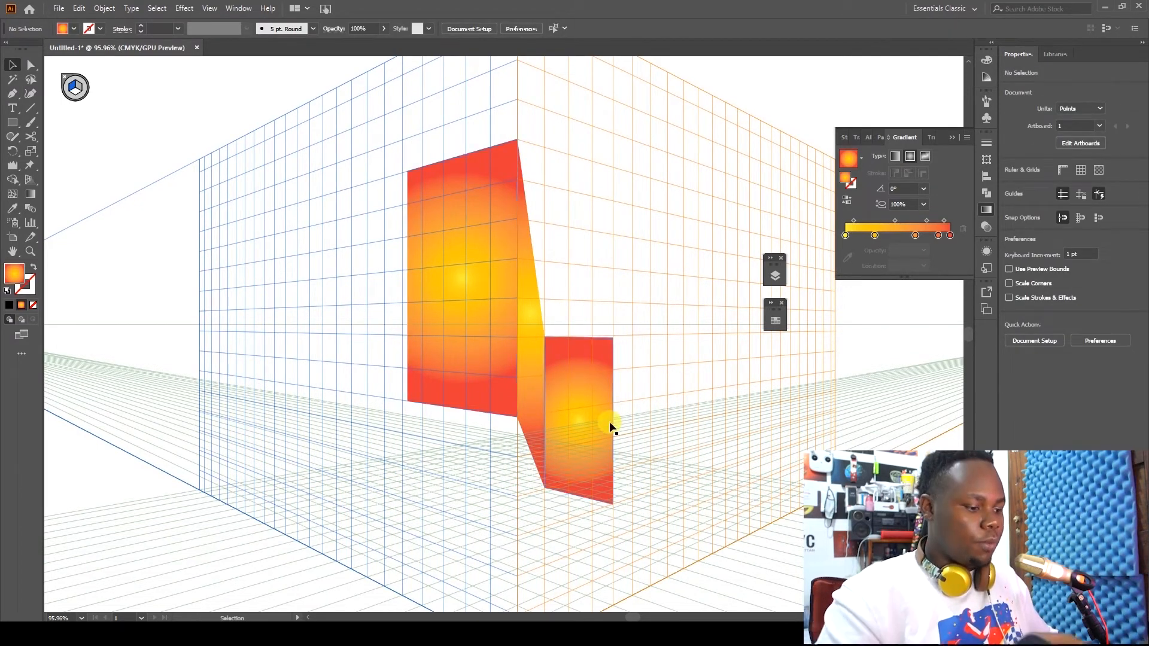
pyautogui.hotkey('ctrl', 'shift', 'i')
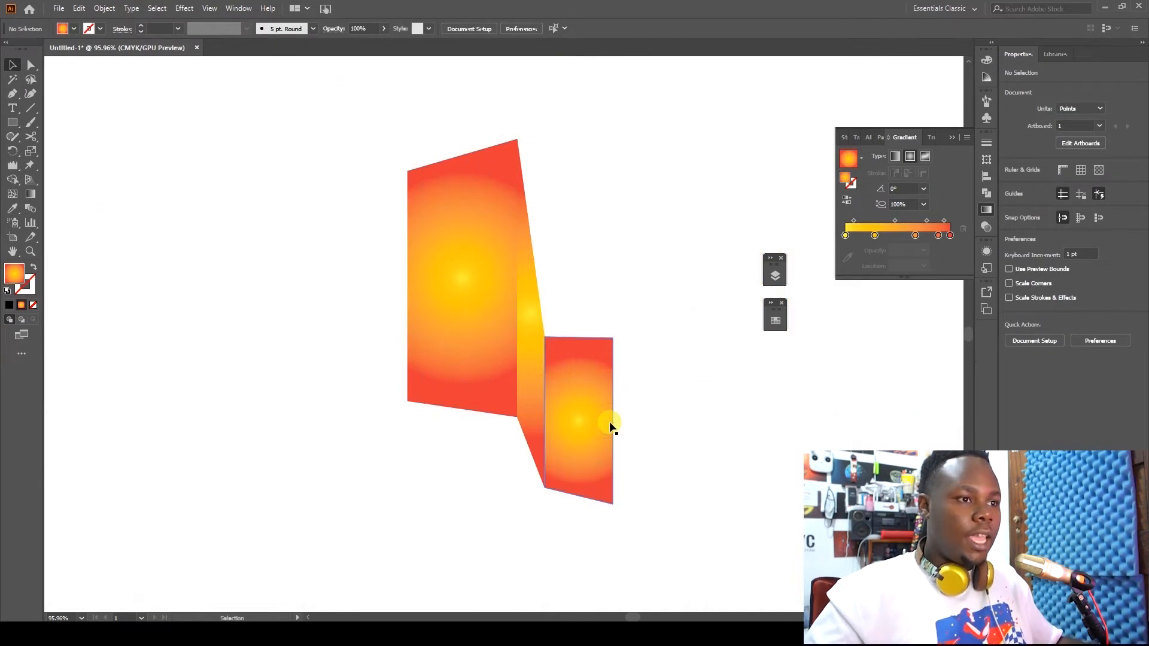
pyautogui.click(682, 369)
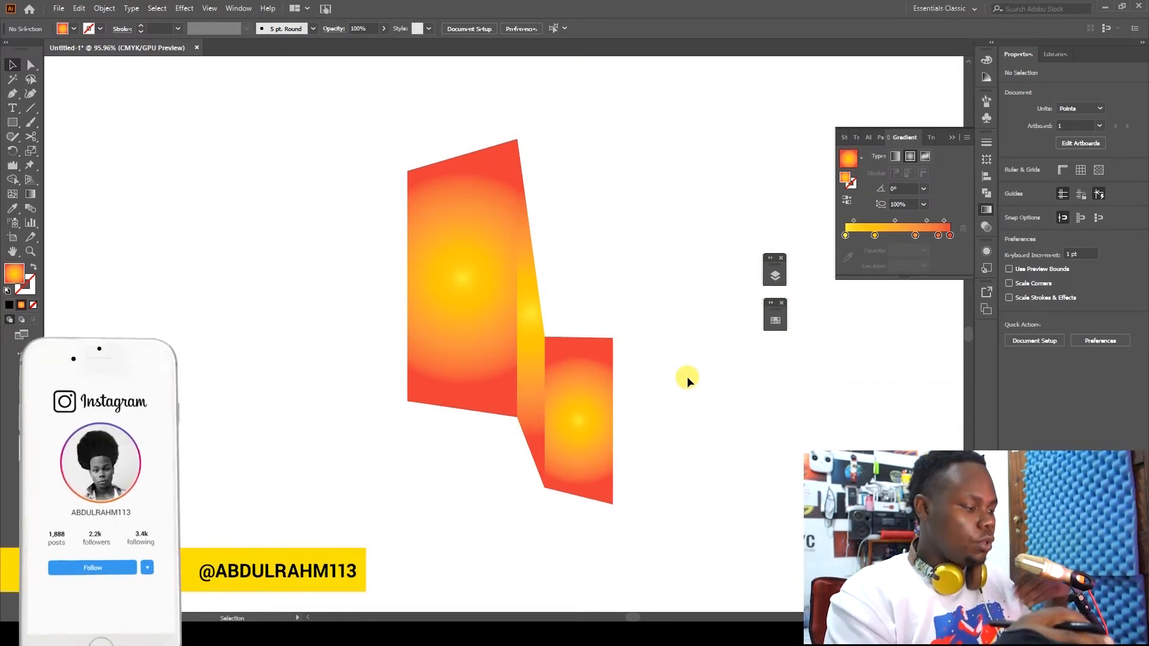
pyautogui.hotkey('ctrl', 'shift', 'i')
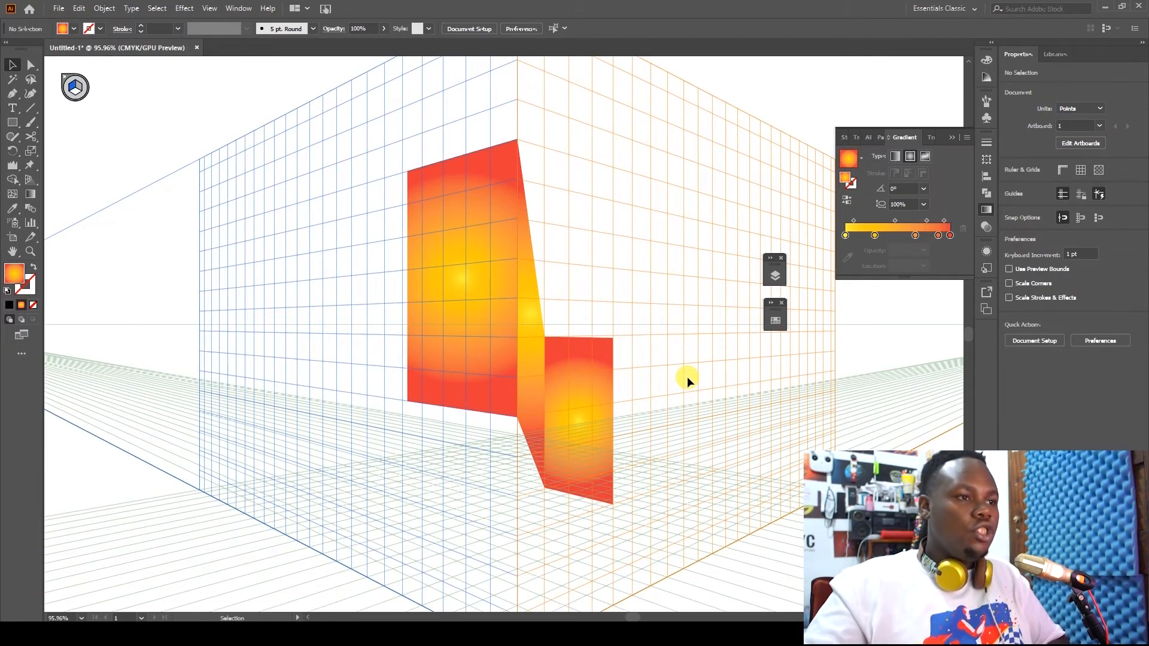
pyautogui.hotkey('ctrl', 'shift', 'i')
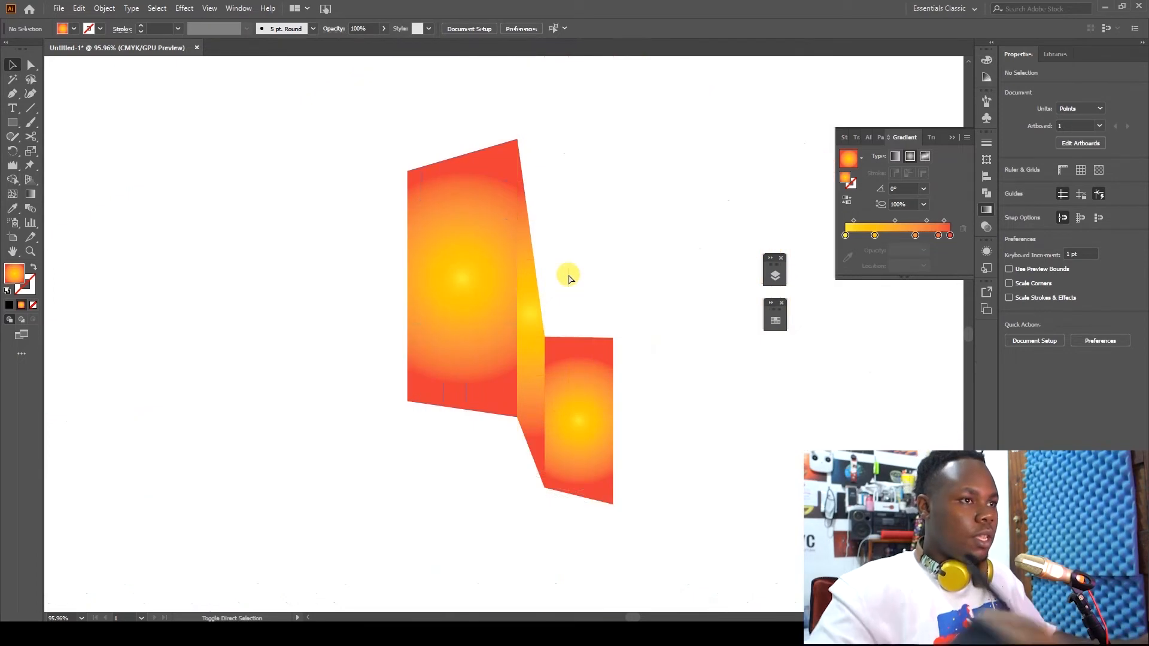
pyautogui.moveTo(304, 252); pyautogui.dragTo(628, 504)
pyautogui.press('Delete')
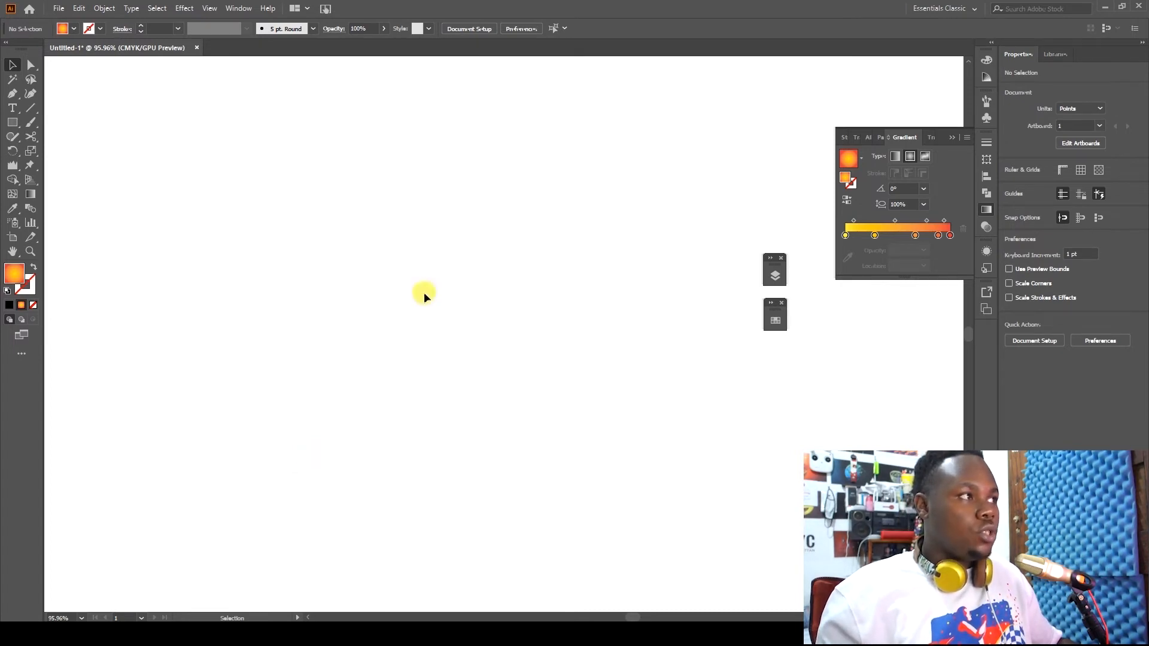
# Step: Draw a five-pointed gradient star about 227 pt wide with the Star tool and delete it
pyautogui.click(14, 122)
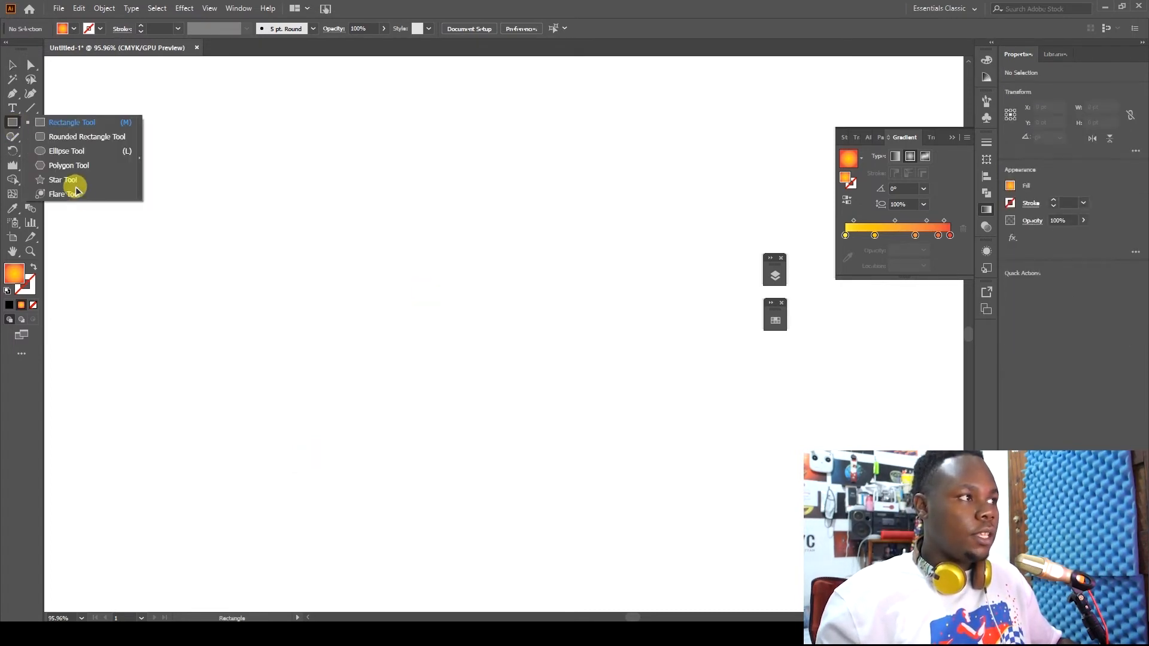
pyautogui.click(73, 180)
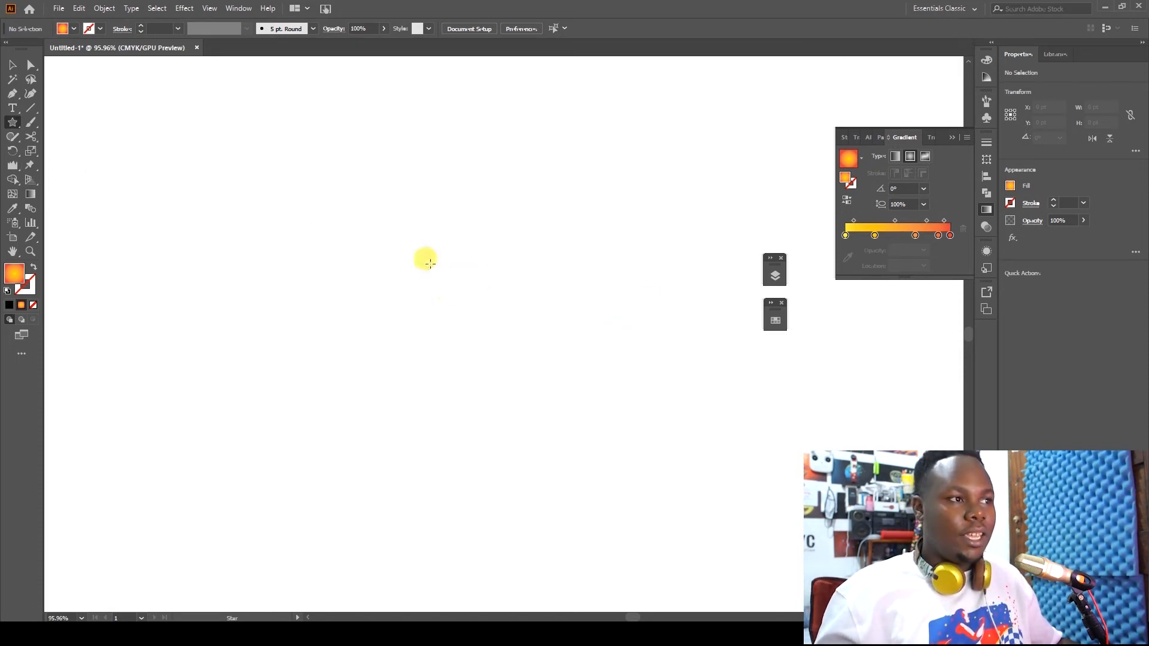
pyautogui.moveTo(389, 212); pyautogui.dragTo(447, 359)
pyautogui.press('Down')
pyautogui.press('Down')
pyautogui.press('Down')
pyautogui.press('Down')
pyautogui.press('Down')
pyautogui.press('Down')
pyautogui.press('Down')
pyautogui.press('Down')
pyautogui.press('Down')
pyautogui.press('Down')
pyautogui.press('Down')
pyautogui.press('Down')
pyautogui.press('Down')
pyautogui.press('Down')
pyautogui.press('Down')
pyautogui.press('Down')
pyautogui.press('Down')
pyautogui.press('Down')
pyautogui.press('Down')
pyautogui.press('Down')
pyautogui.press('Down')
pyautogui.press('Down')
pyautogui.press('Down')
pyautogui.press('Down')
pyautogui.press('Down')
pyautogui.press('v')
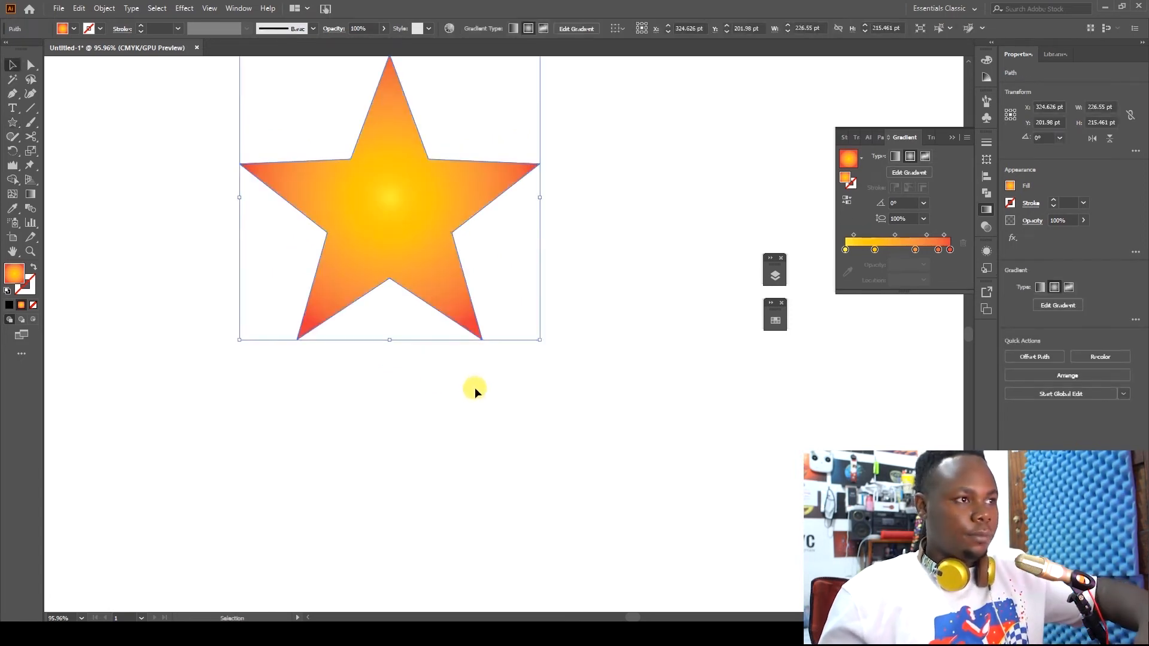
pyautogui.press('Delete')
# Step: Draw a gradient star about 212 pt wide with the Star tool, raising its number of points to twelve while drawing
pyautogui.click(12, 123)
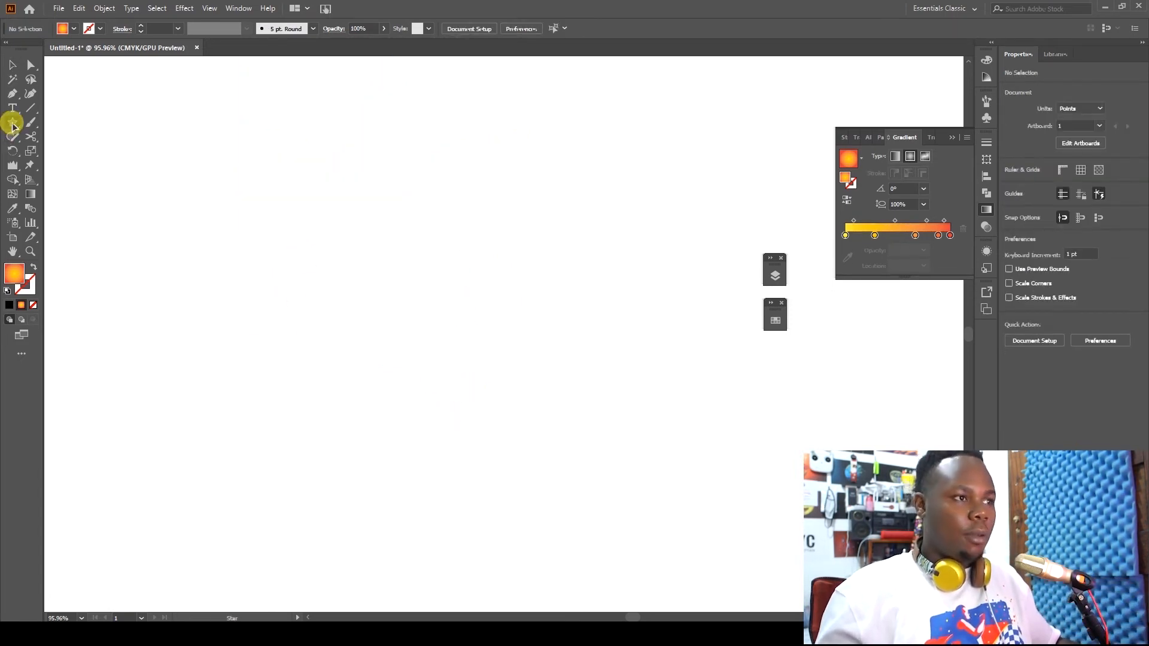
pyautogui.moveTo(394, 208); pyautogui.dragTo(451, 336)
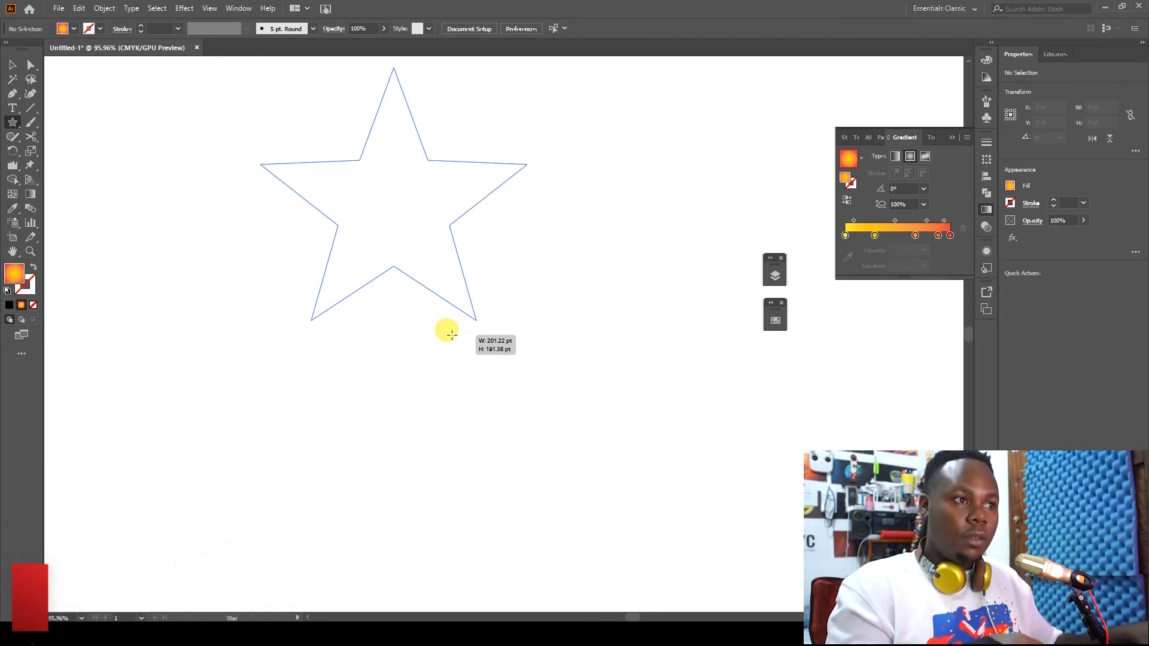
pyautogui.press('Up')
pyautogui.moveTo(452, 335); pyautogui.dragTo(451, 336)
pyautogui.press('Down')
pyautogui.press('Up')
pyautogui.press('Up')
pyautogui.press('Down')
pyautogui.press('Up')
pyautogui.press('Up')
pyautogui.press('Up')
pyautogui.press('Up')
pyautogui.press('Up')
pyautogui.press('Up')
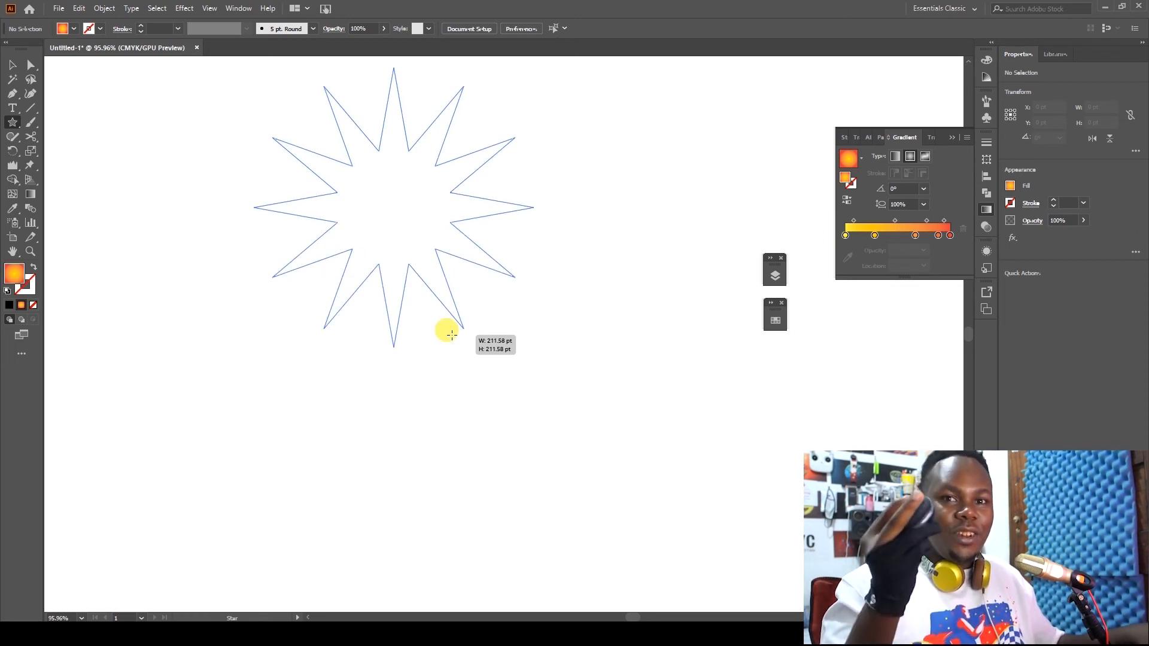
pyautogui.moveTo(451, 335); pyautogui.dragTo(452, 335)
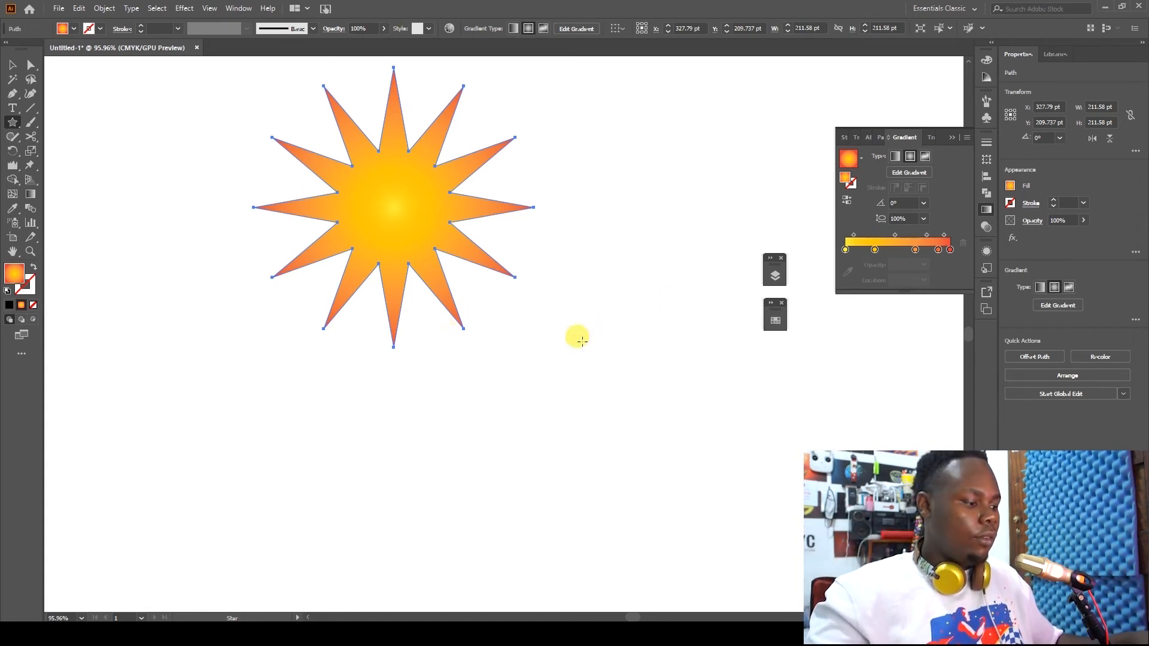
# Step: Move the twelve-pointed star down and right to the middle of the canvas and deselect it
pyautogui.press('v')
pyautogui.click(573, 335)
pyautogui.moveTo(434, 287); pyautogui.dragTo(563, 436)
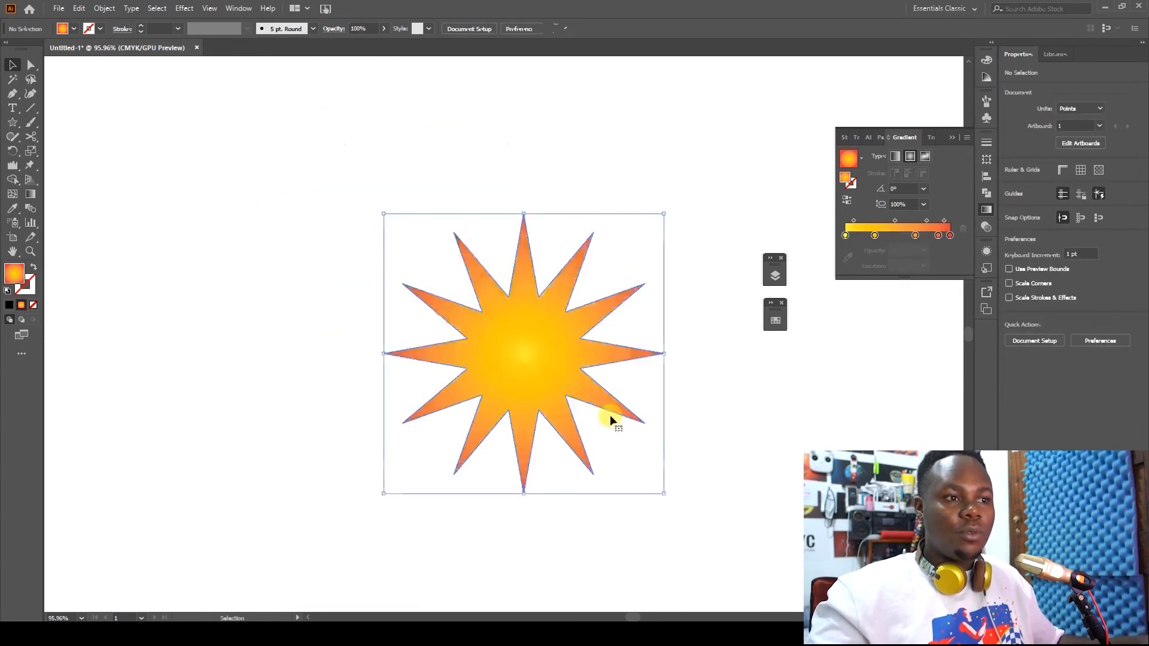
pyautogui.click(682, 429)
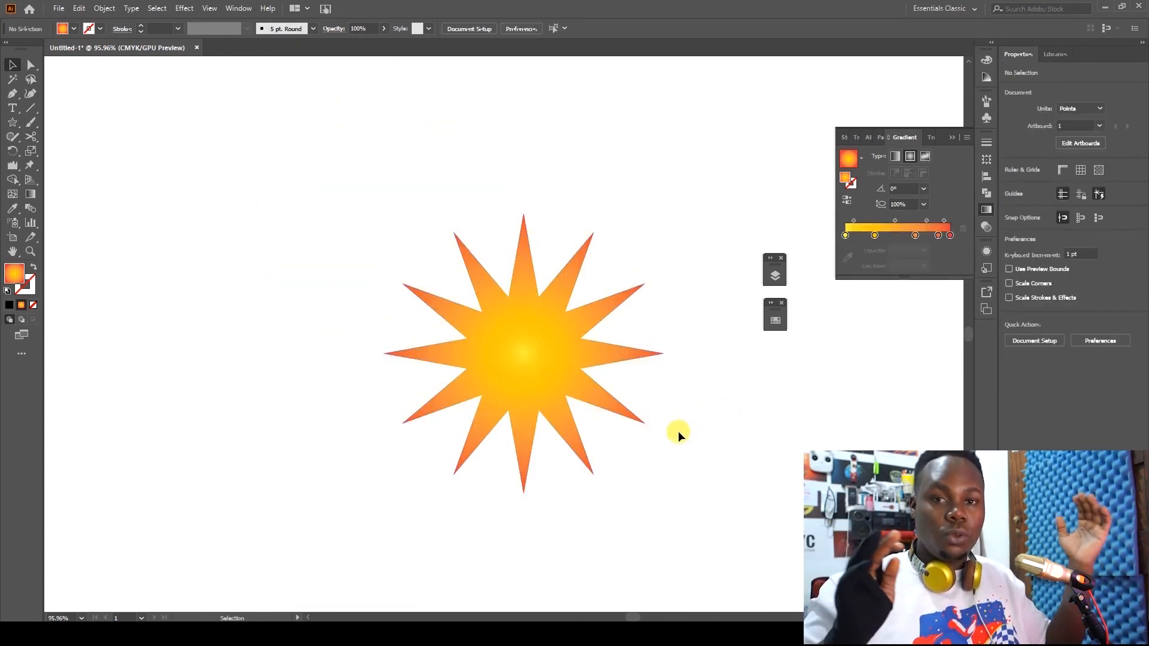